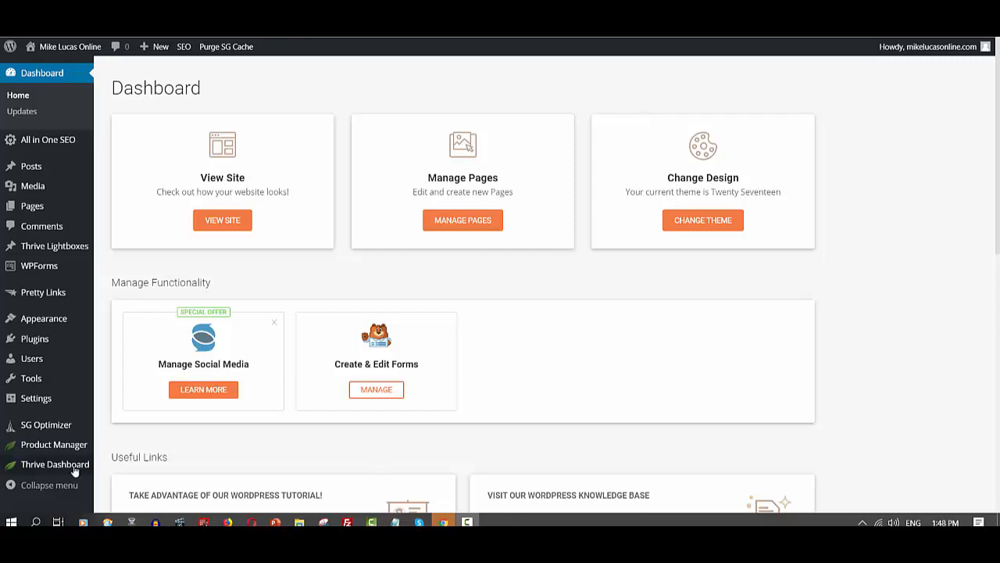
Open the Thrive Leads dashboard from the Thrive Dashboard and look over its lead group and shortcode sections
mouse_move(74, 468)
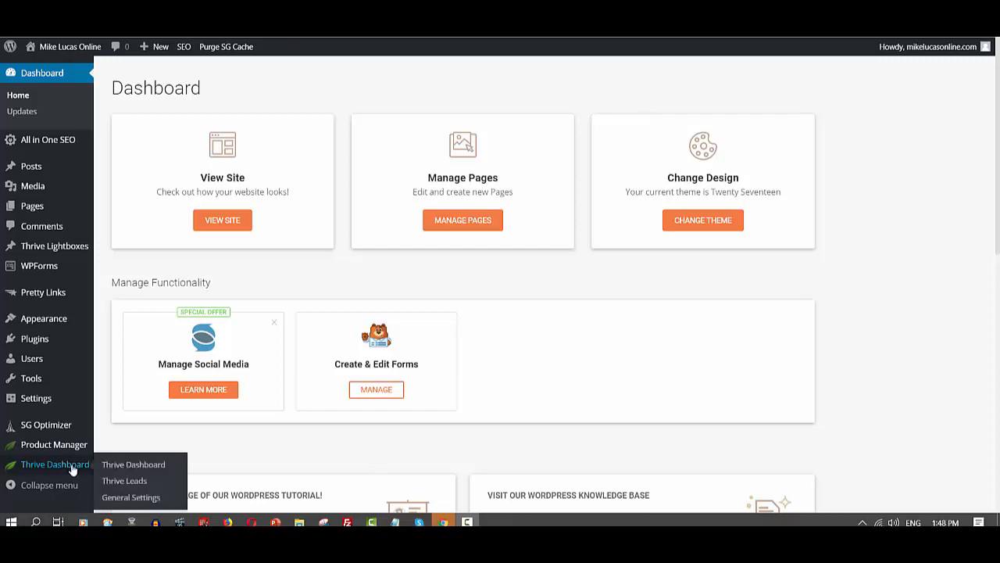
left_click(141, 468)
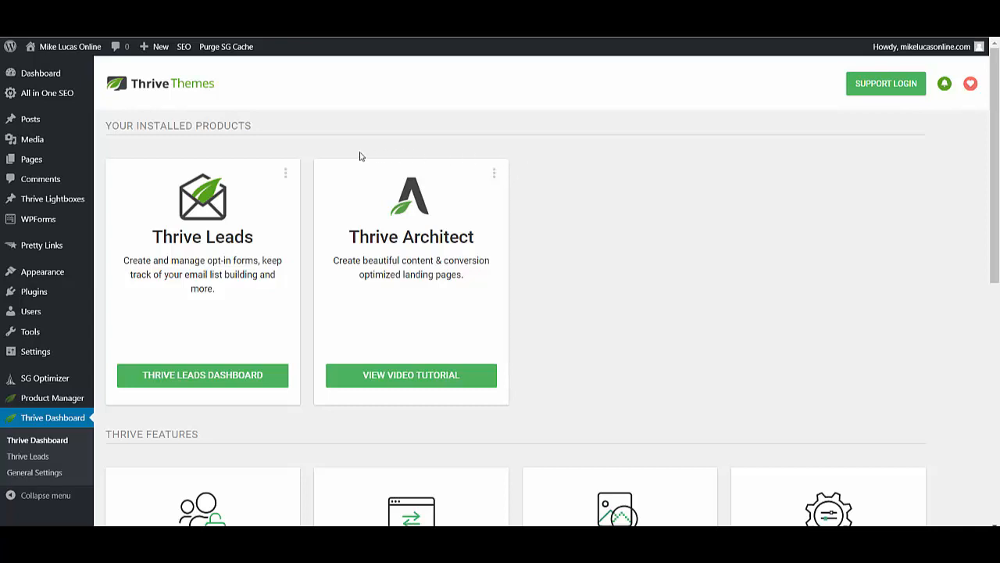
mouse_move(64, 197)
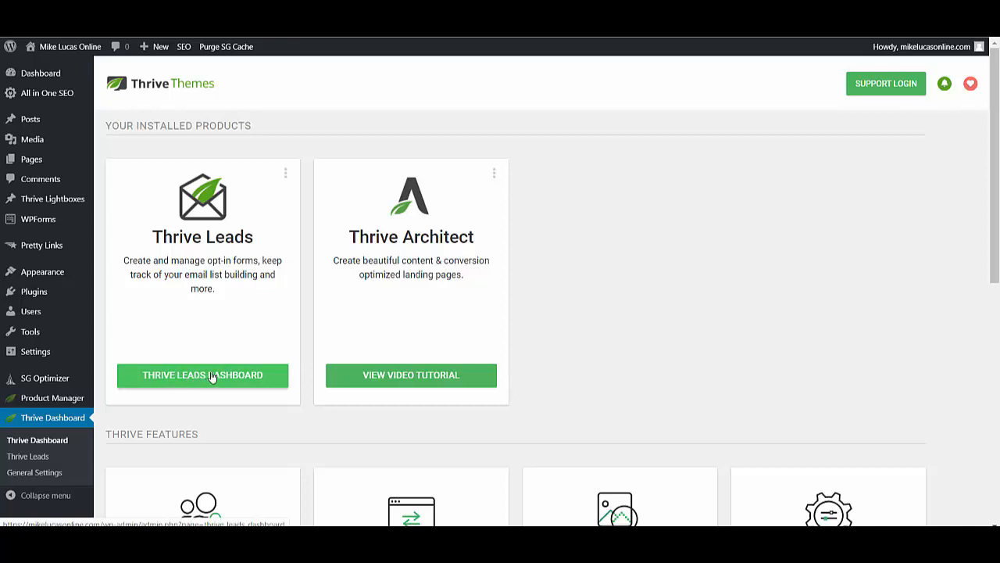
left_click(237, 375)
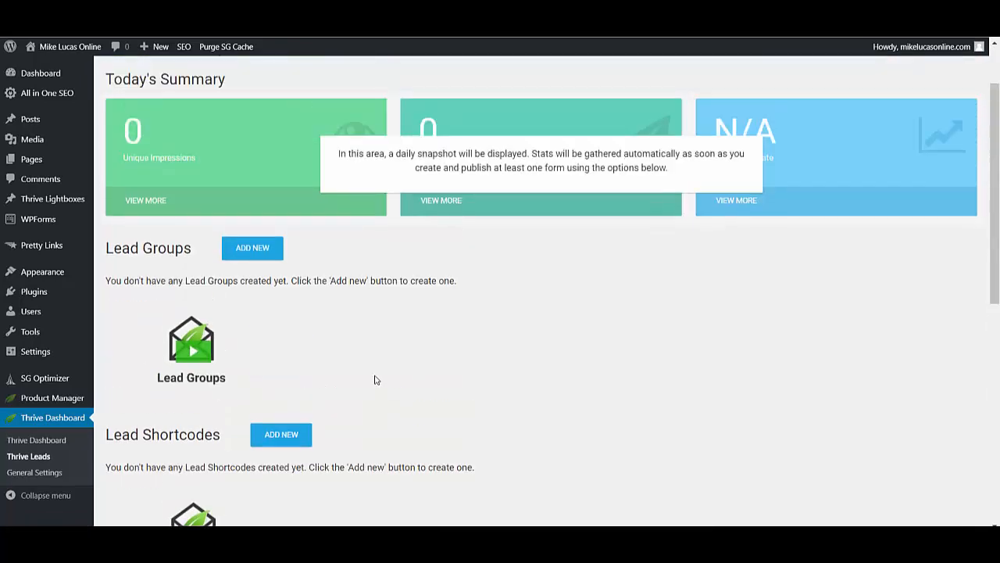
scroll(375, 380, "up", 2)
scroll(375, 378, "down", 3)
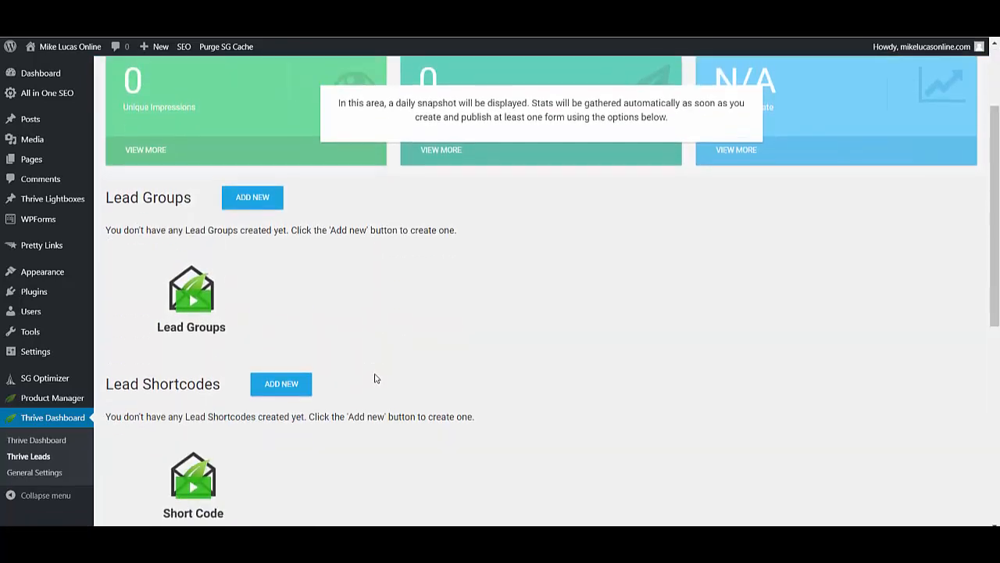
scroll(375, 378, "up", 1)
scroll(375, 377, "down", 4)
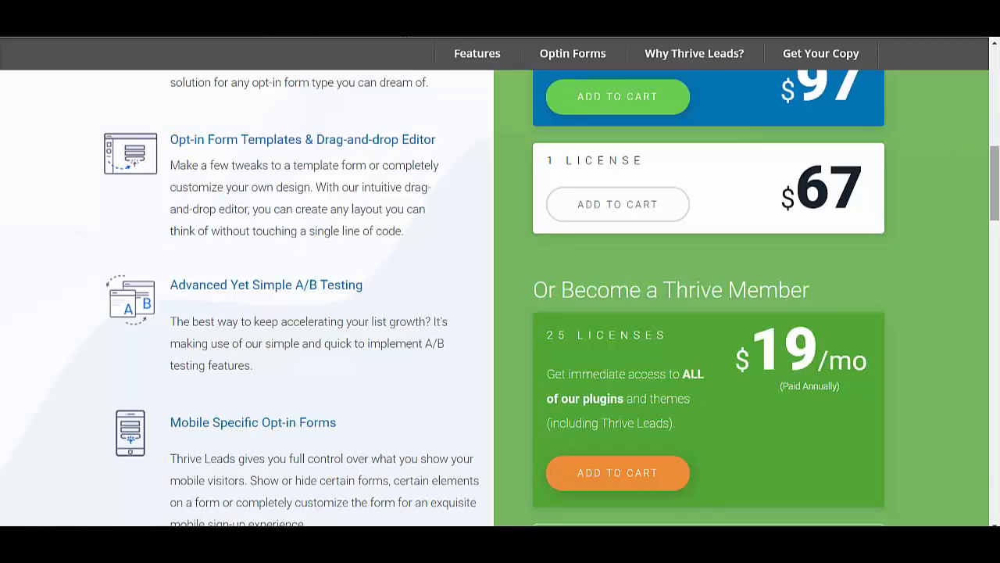
Examine the license packs and membership pricing on the Thrive Leads product page
left_click_drag(995, 186, 997, 74)
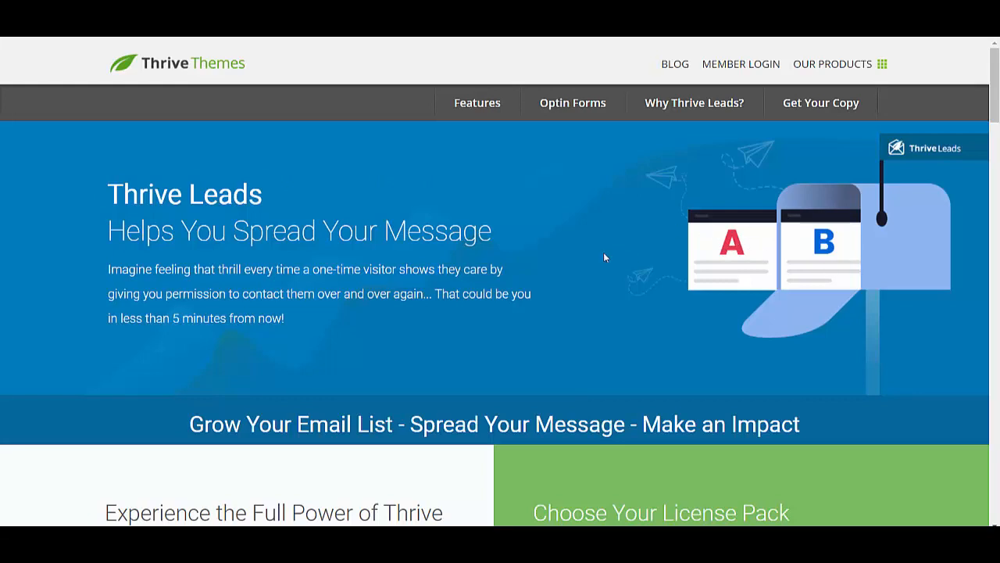
scroll(602, 252, "down", 2)
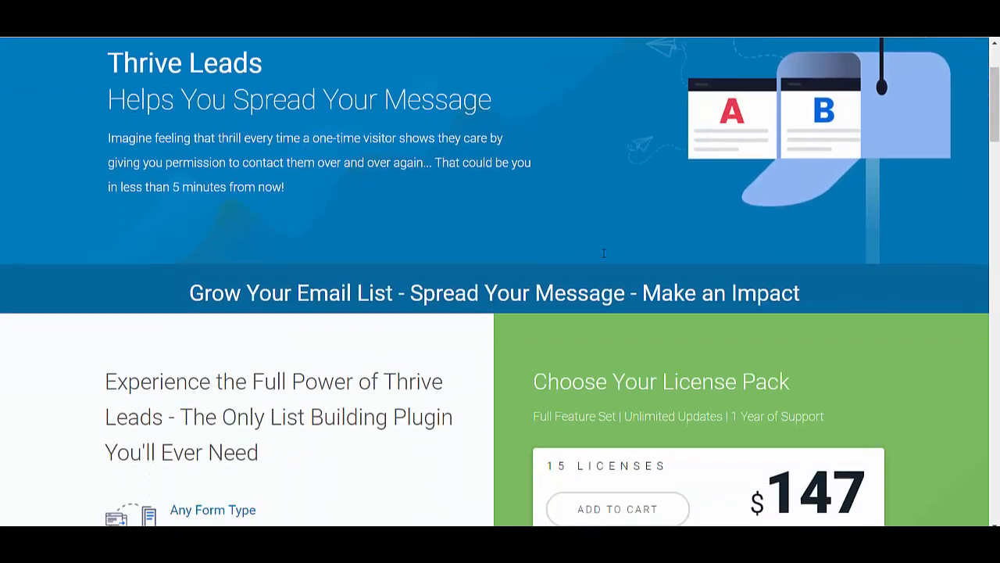
scroll(602, 252, "down", 2)
scroll(603, 251, "down", 3)
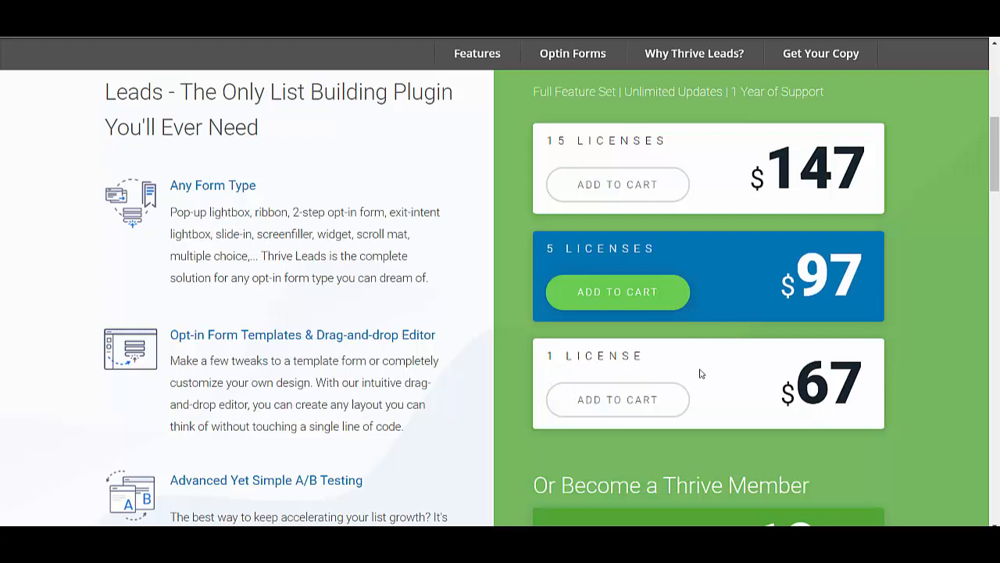
scroll(701, 373, "down", 5)
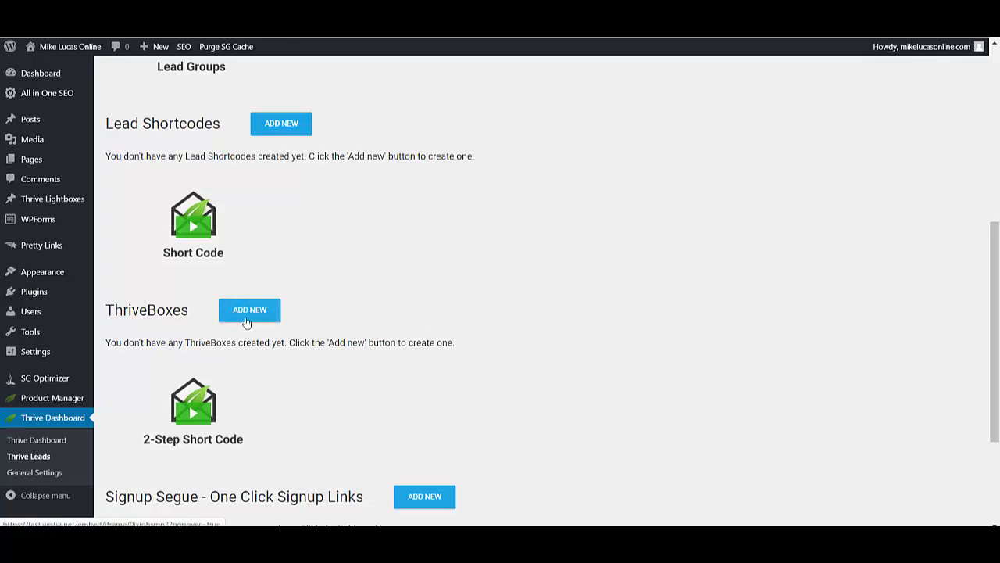
Add a new ThriveBox named test-1 and create a form named test-1 in it
left_click(256, 316)
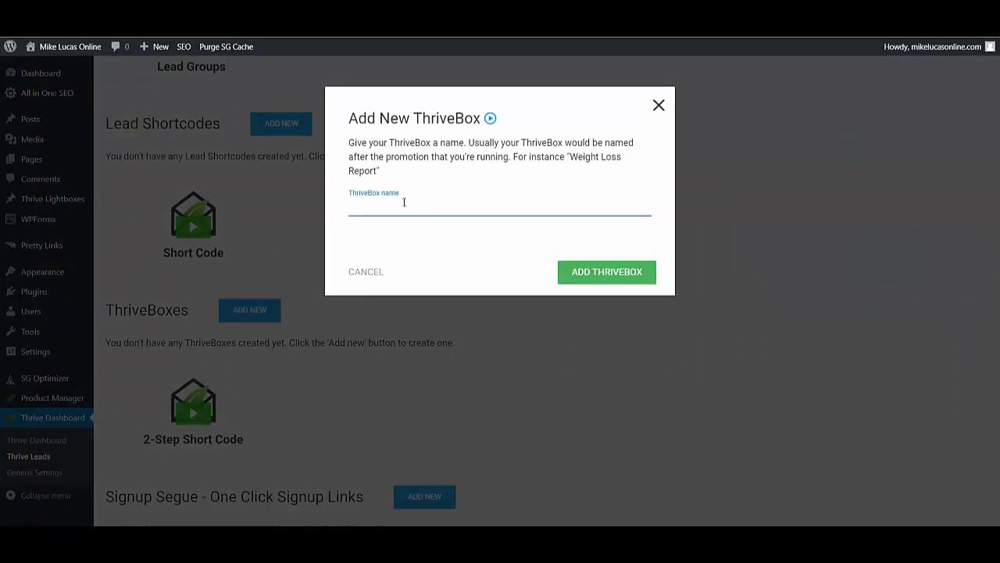
type("test-1")
left_click(616, 275)
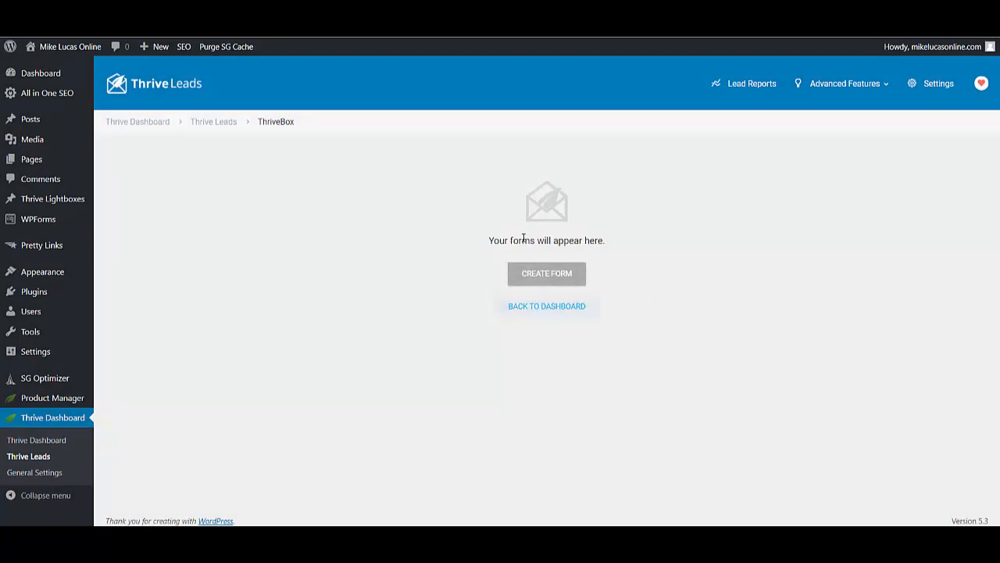
left_click(547, 275)
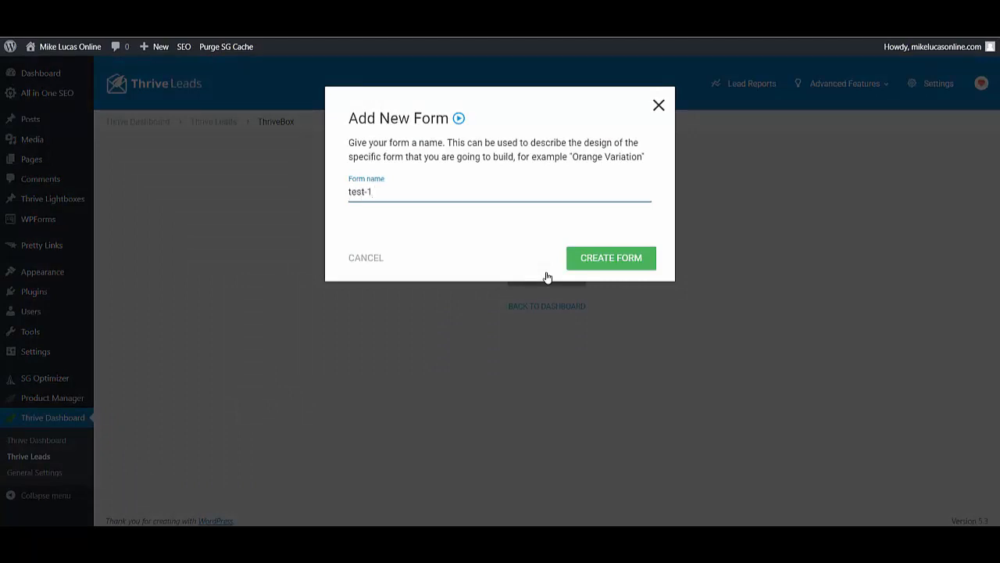
left_click(594, 259)
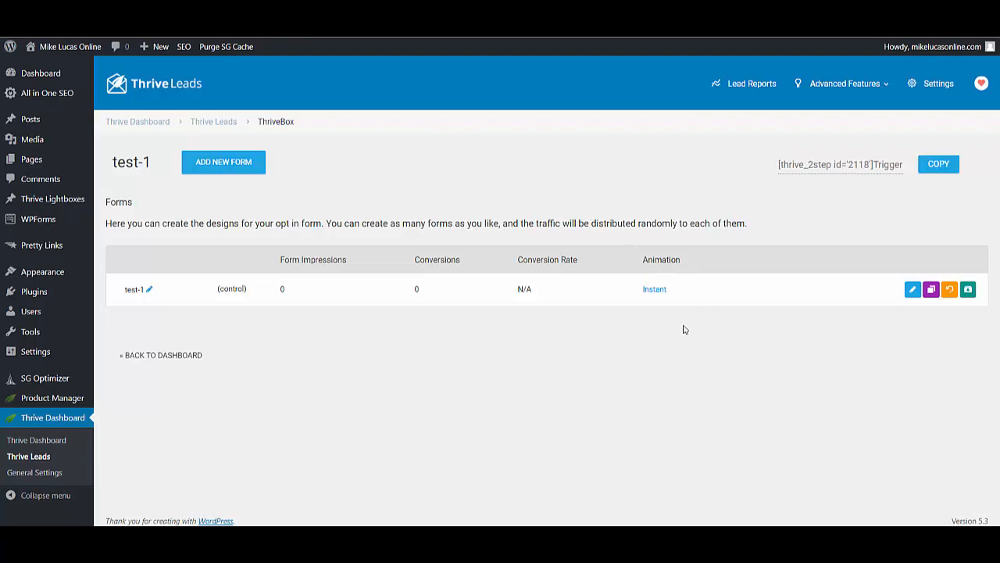
Open the animation settings of the test-1 form and try out the Rotational and Slide in from Right animations
left_click(654, 290)
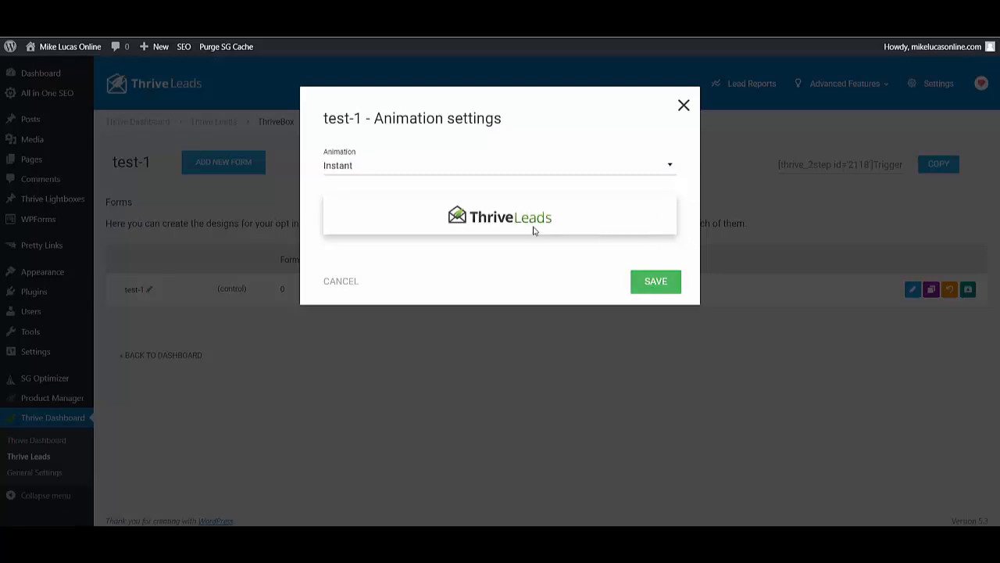
left_click(670, 167)
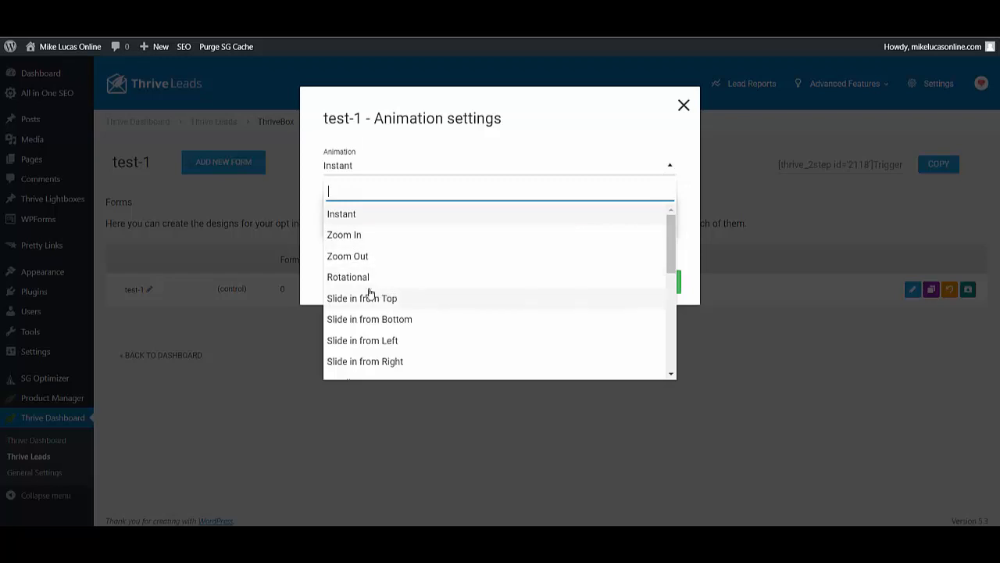
left_click(348, 278)
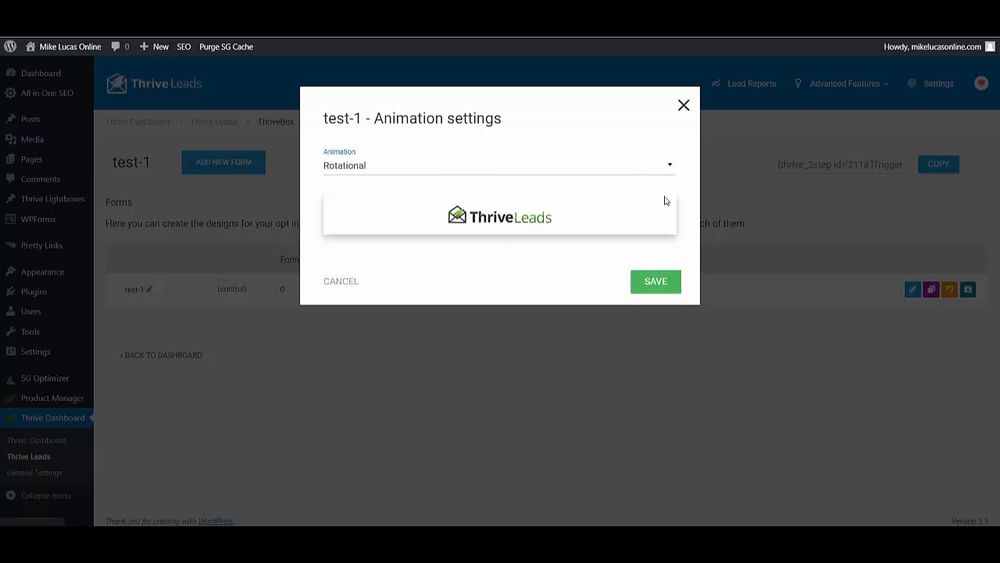
left_click(670, 168)
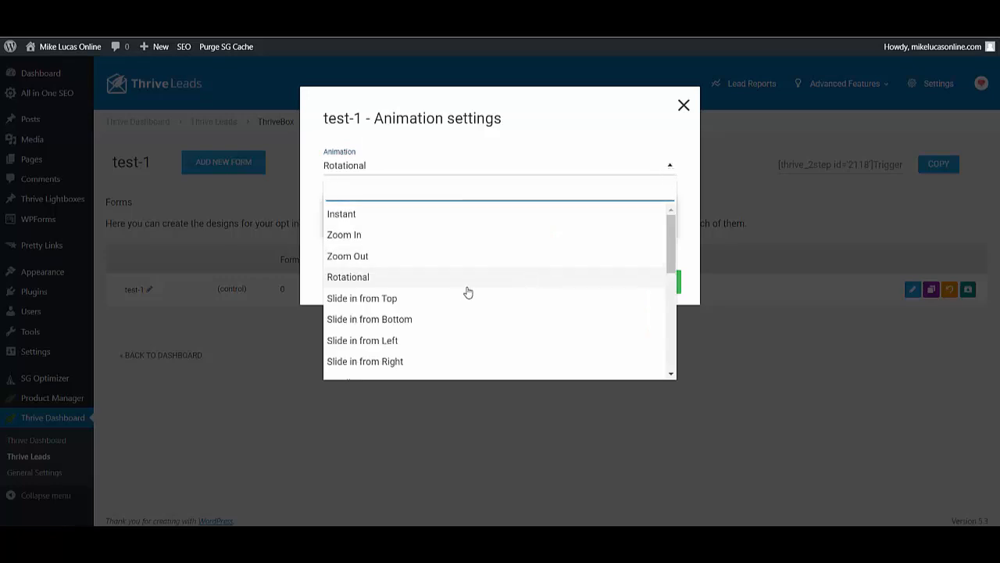
left_click(374, 364)
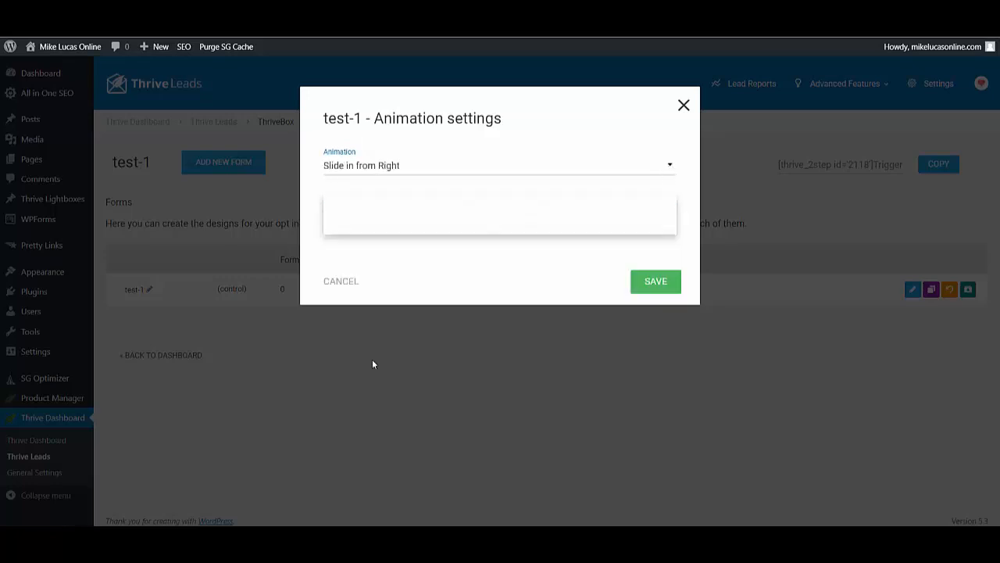
Try out the Blur and Bounce In Down animations for the test-1 form
left_click(669, 166)
scroll(513, 270, "down", 2)
scroll(511, 272, "down", 3)
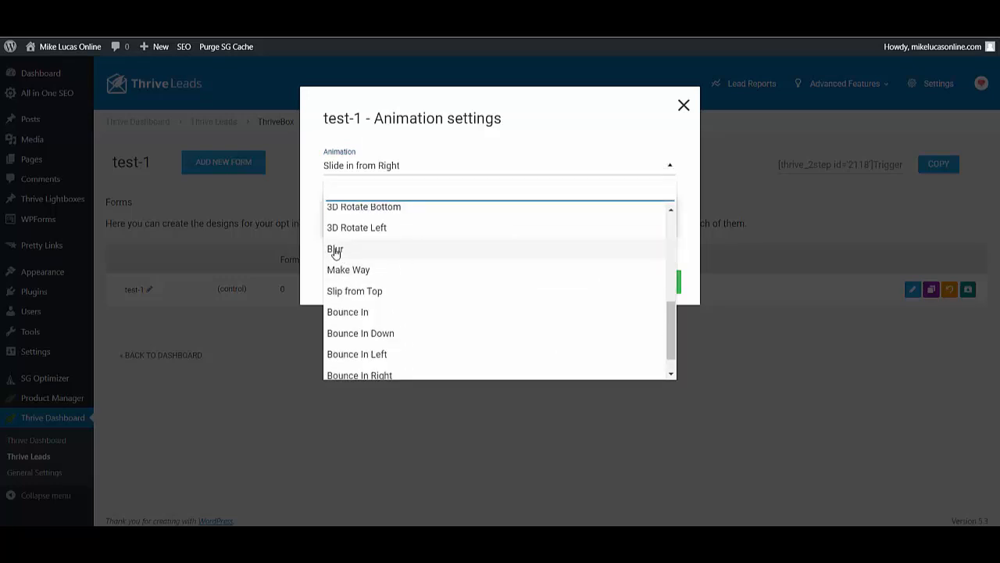
left_click(338, 250)
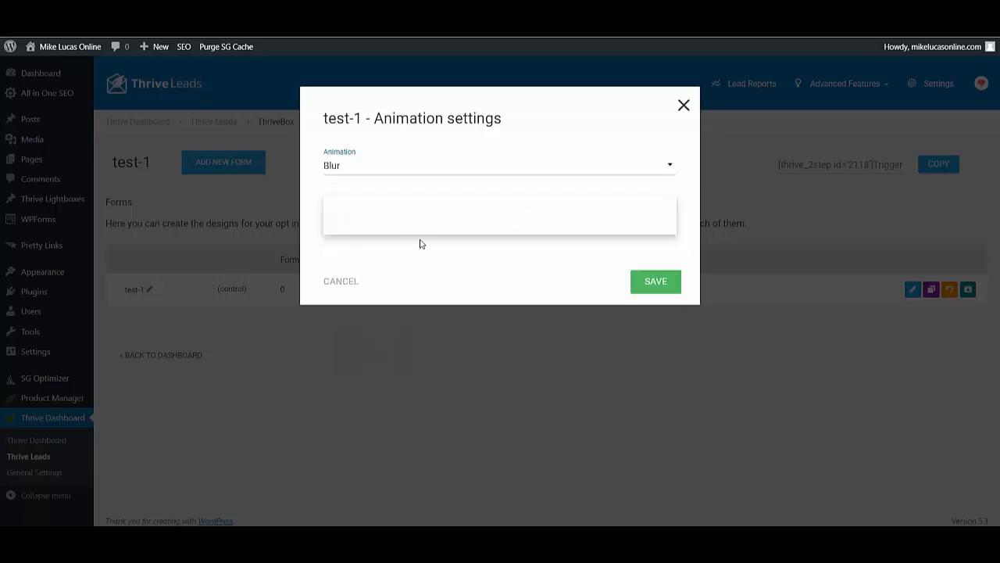
left_click(666, 169)
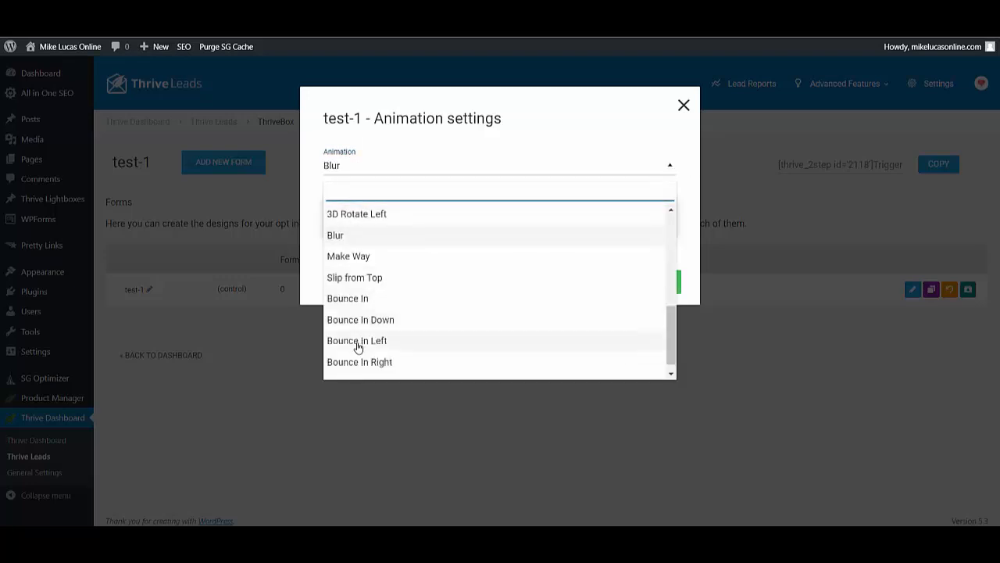
left_click(341, 320)
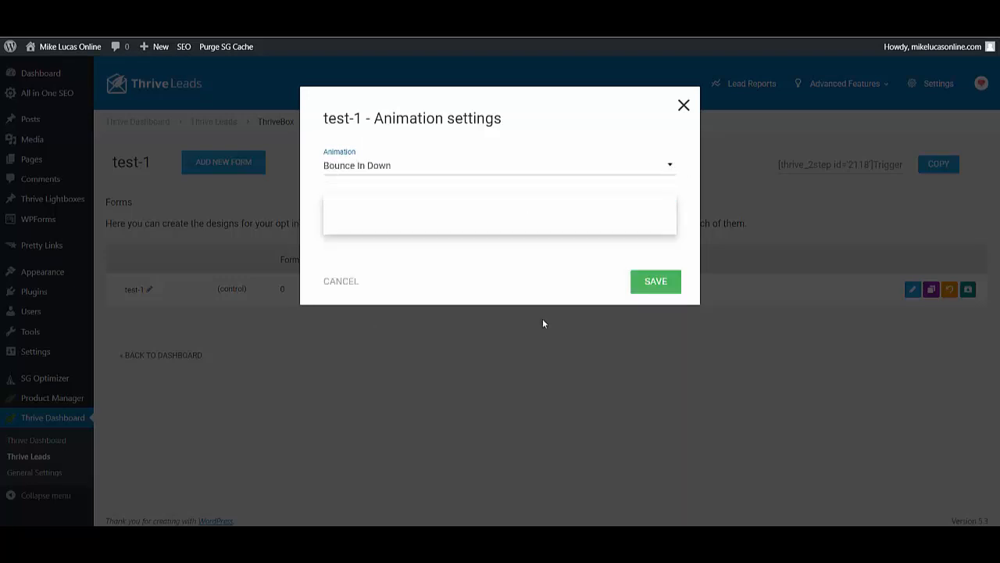
Set the test-1 form's animation to Instant and save the setting
left_click(670, 168)
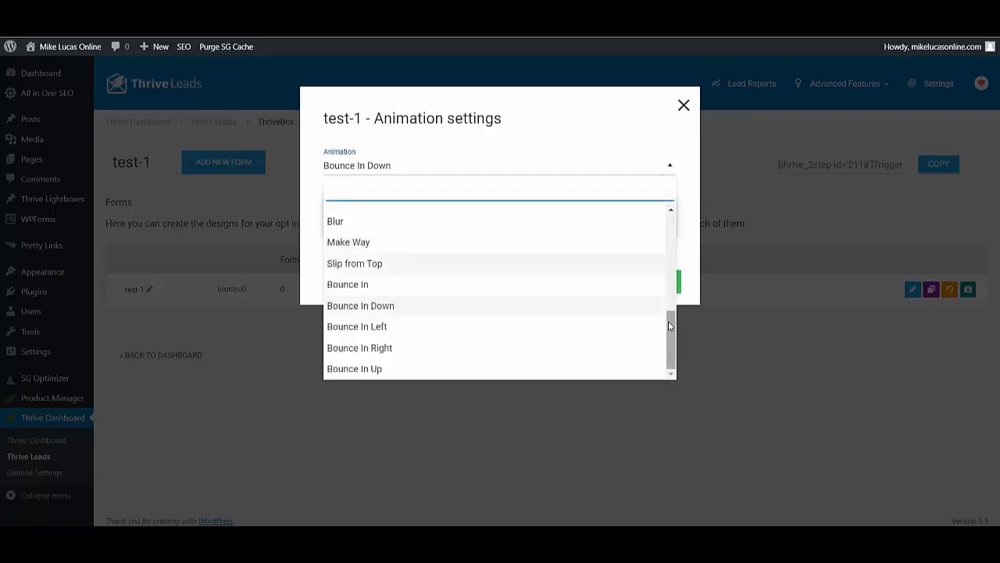
left_click_drag(669, 326, 654, 219)
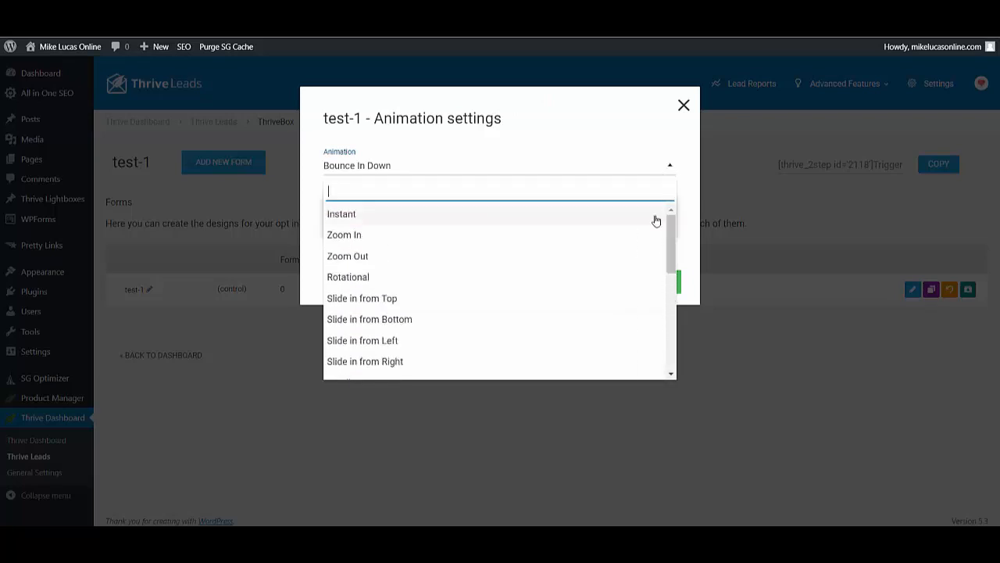
left_click(367, 220)
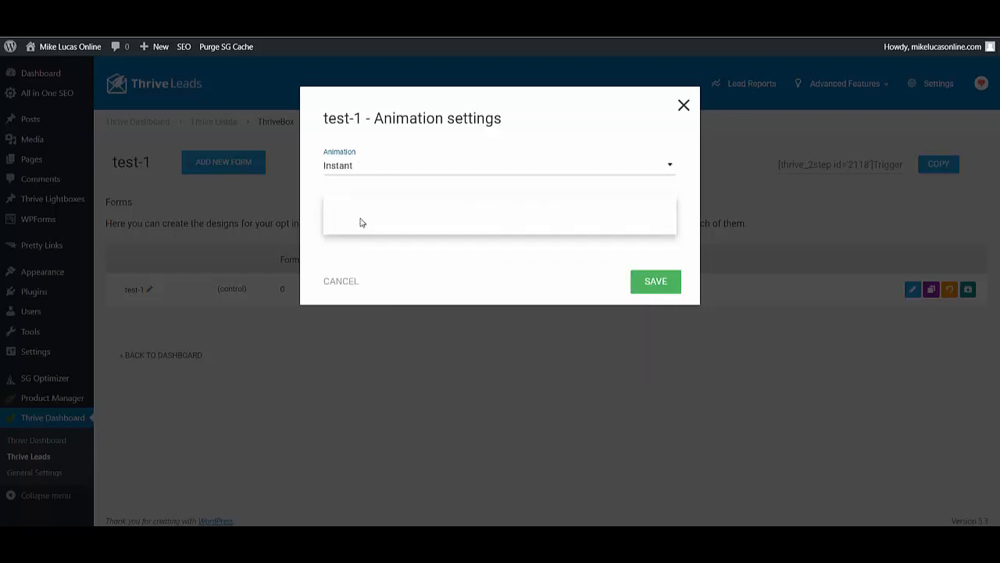
left_click(656, 283)
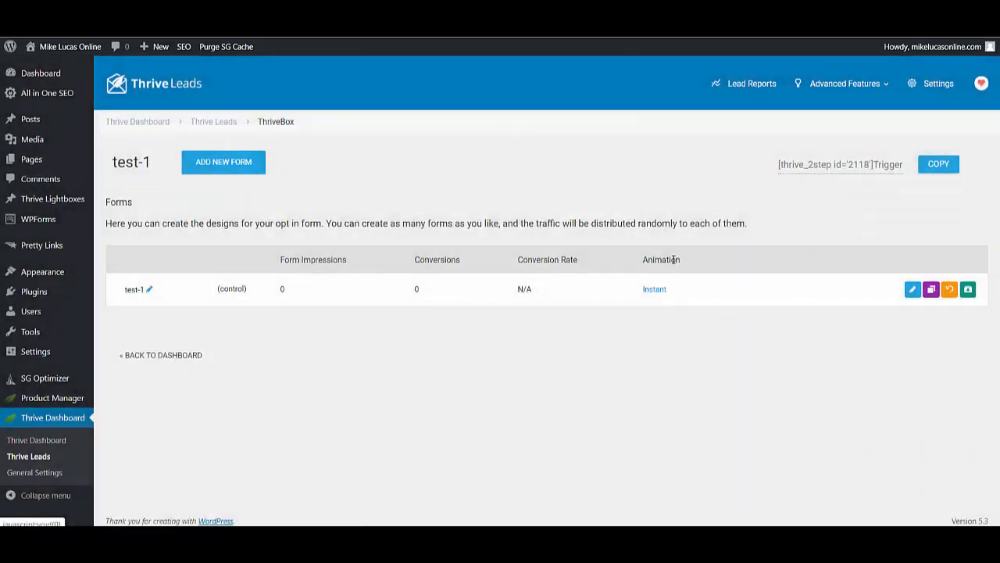
Open the test-1 form's design editor and apply the LP Phonic v2 opt-in template
left_click(915, 294)
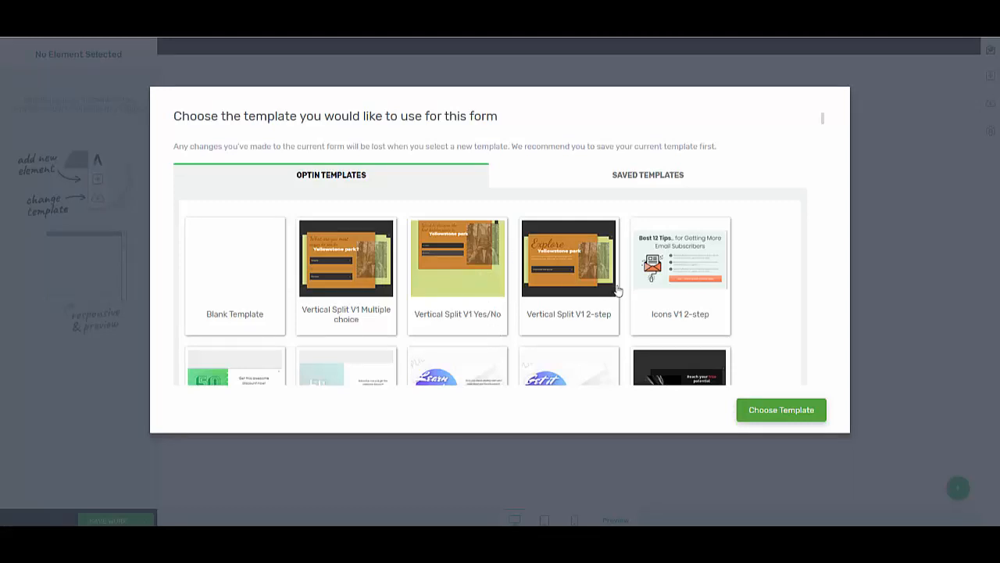
scroll(617, 291, "down", 5)
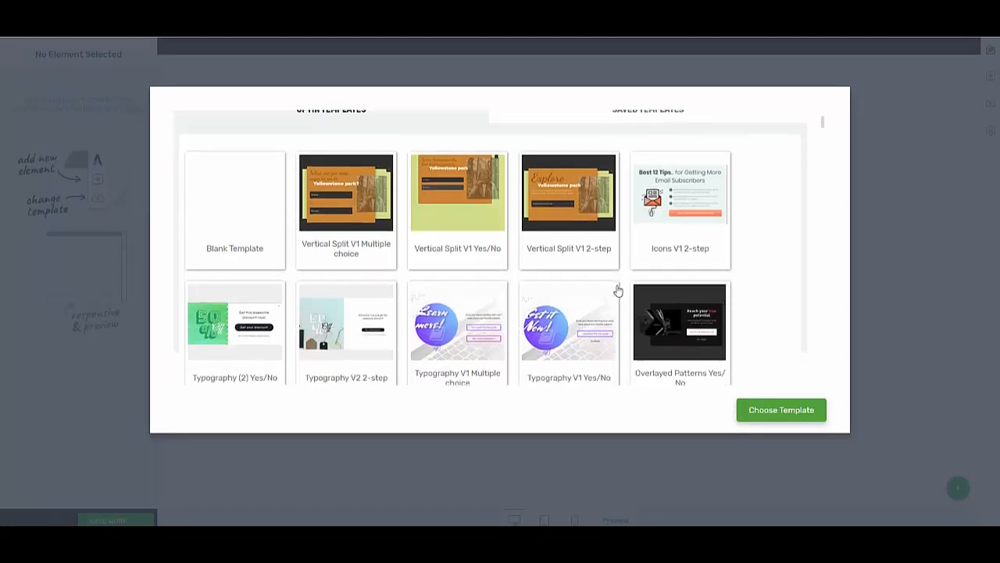
scroll(618, 291, "down", 5)
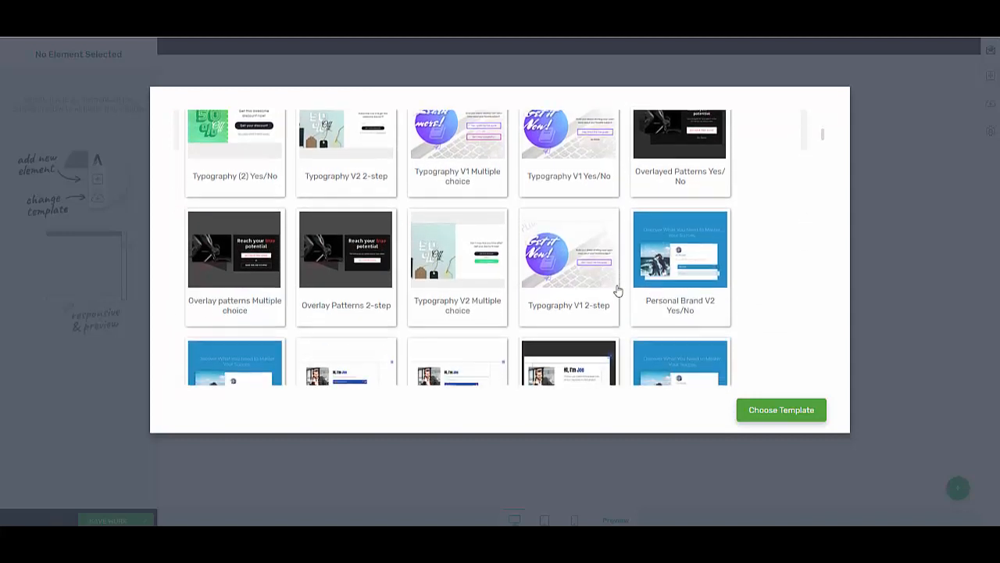
scroll(617, 291, "down", 5)
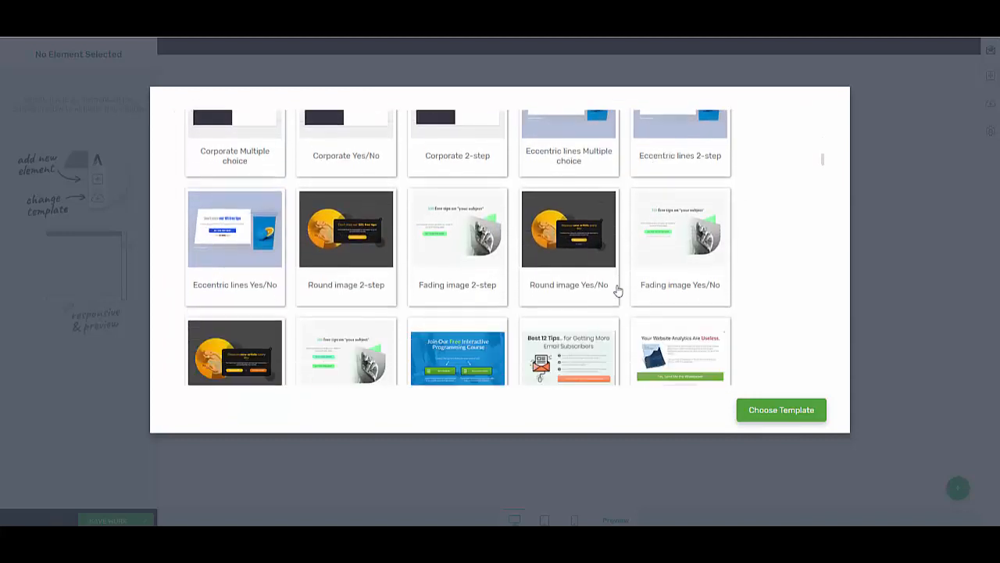
scroll(617, 291, "down", 5)
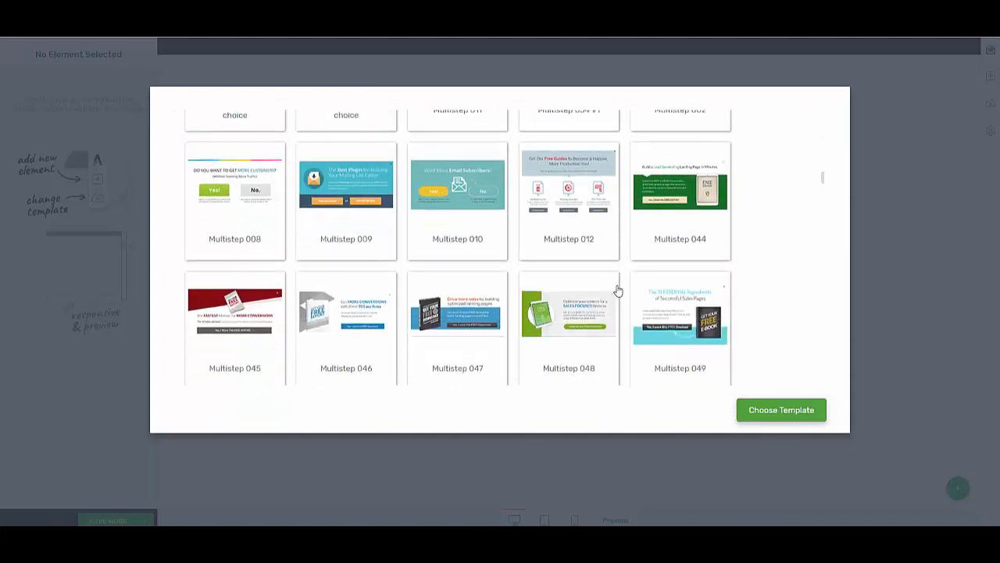
scroll(617, 291, "down", 5)
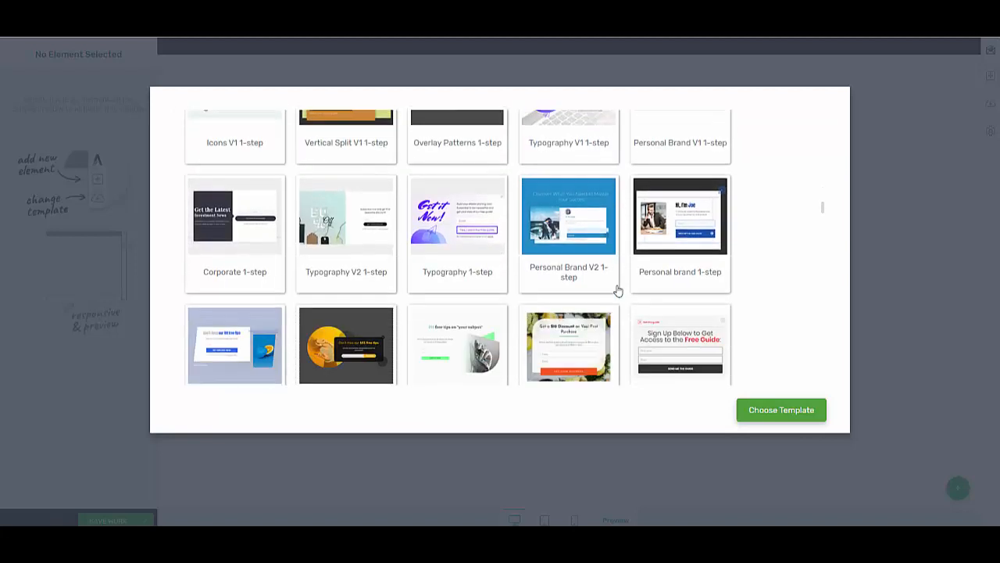
scroll(617, 291, "down", 5)
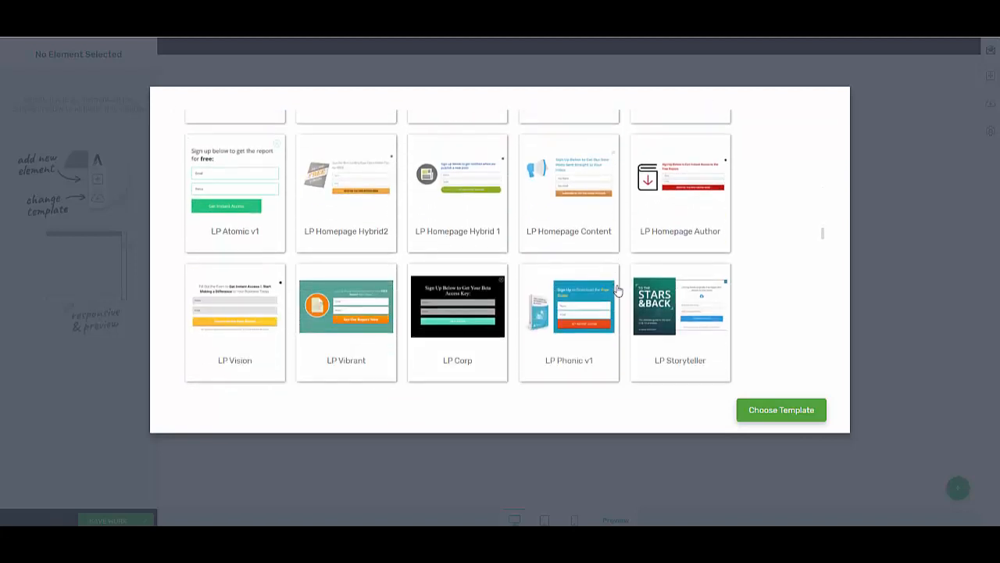
scroll(617, 290, "down", 1)
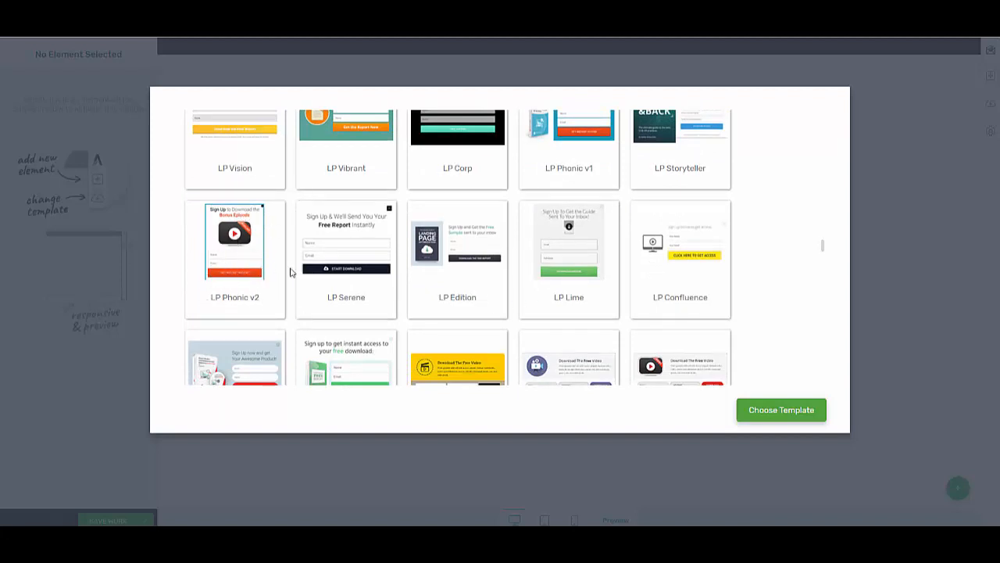
left_click(250, 288)
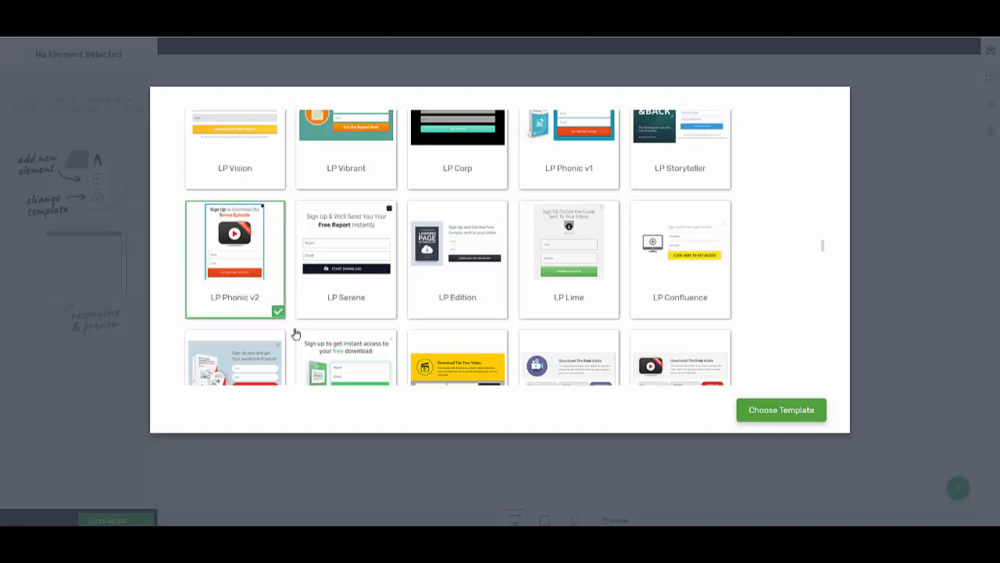
left_click(797, 412)
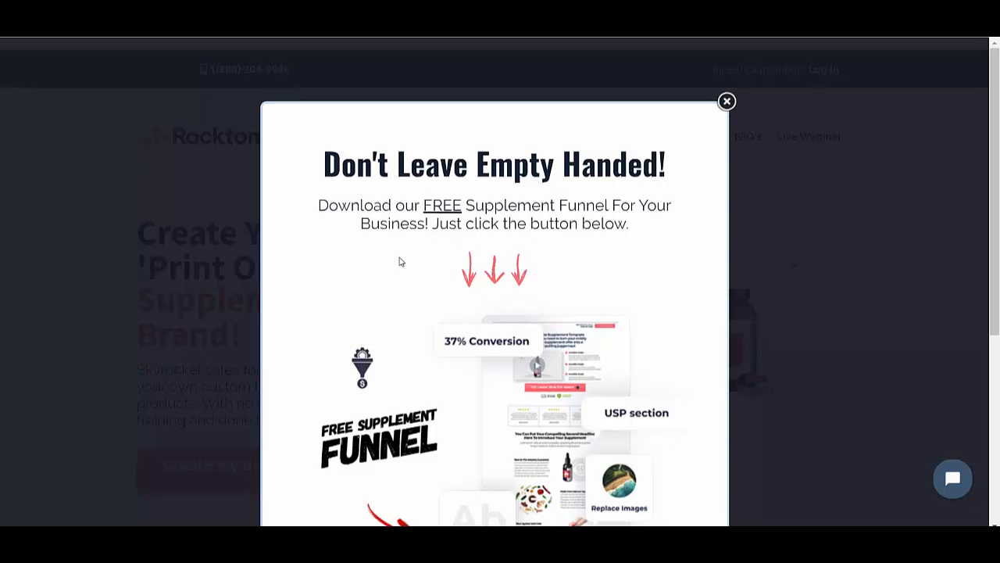
Examine the example "Don't Leave Empty Handed!" popup on the Rocktomic site from headline to download button, and close it
scroll(399, 261, "down", 4)
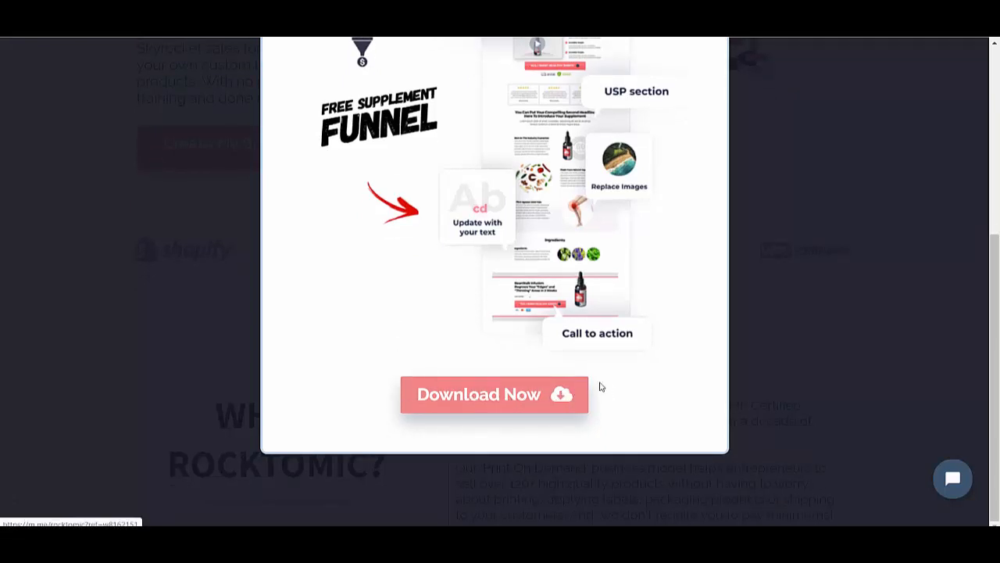
scroll(600, 386, "up", 4)
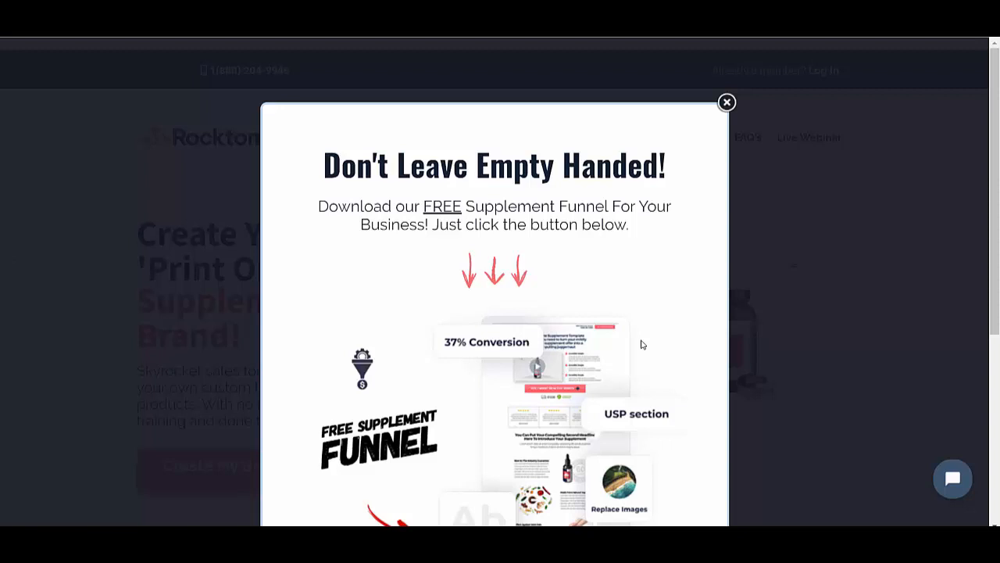
scroll(642, 344, "down", 4)
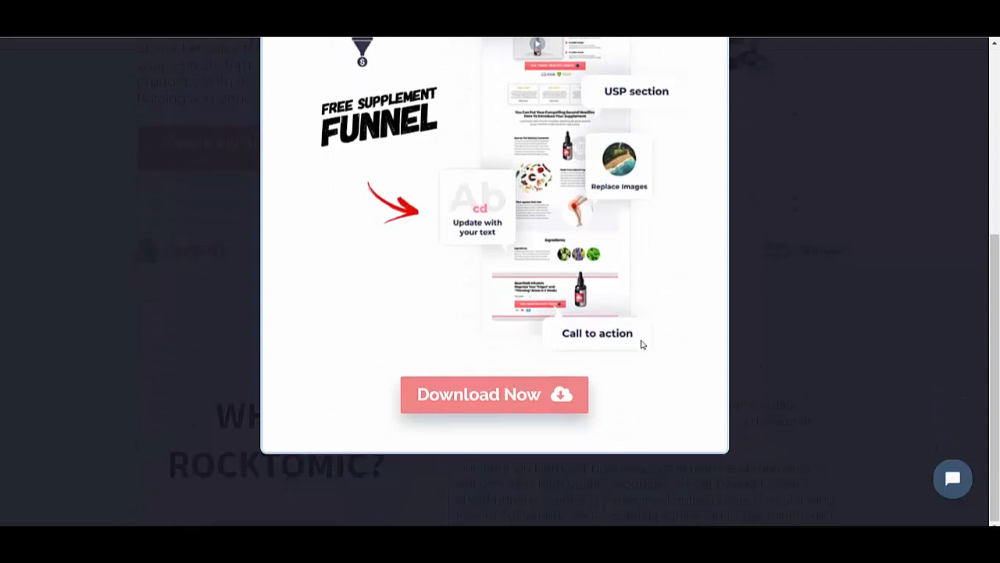
scroll(641, 344, "up", 4)
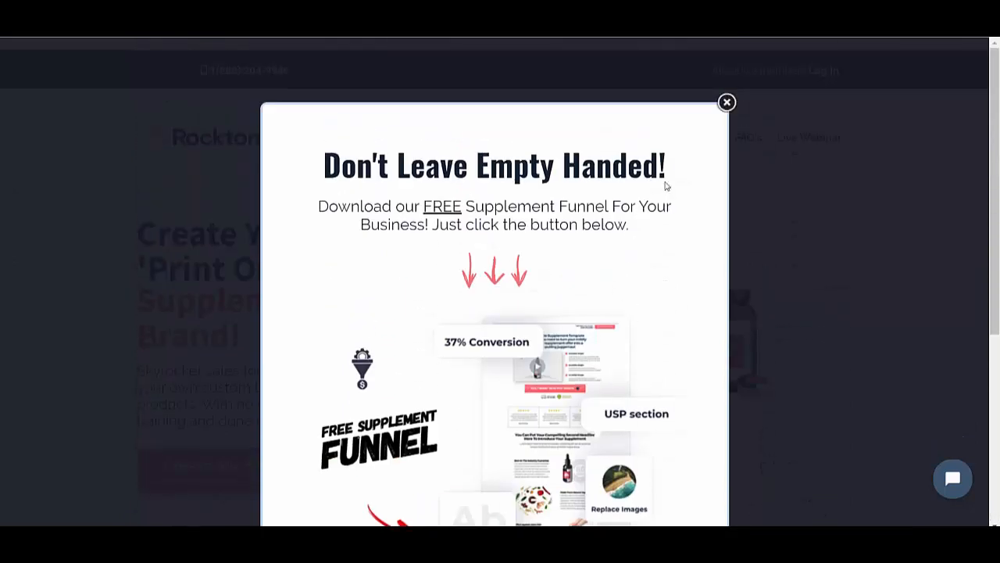
left_click(727, 103)
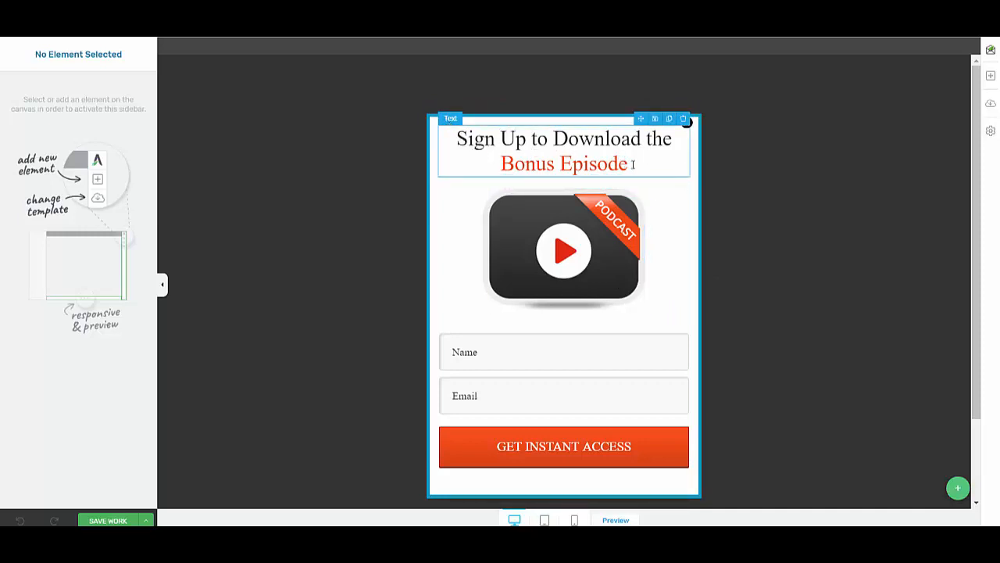
Replace the form's headline text with "Download Your High Converting Funnel"
left_click_drag(629, 164, 452, 141)
key("BackSpace")
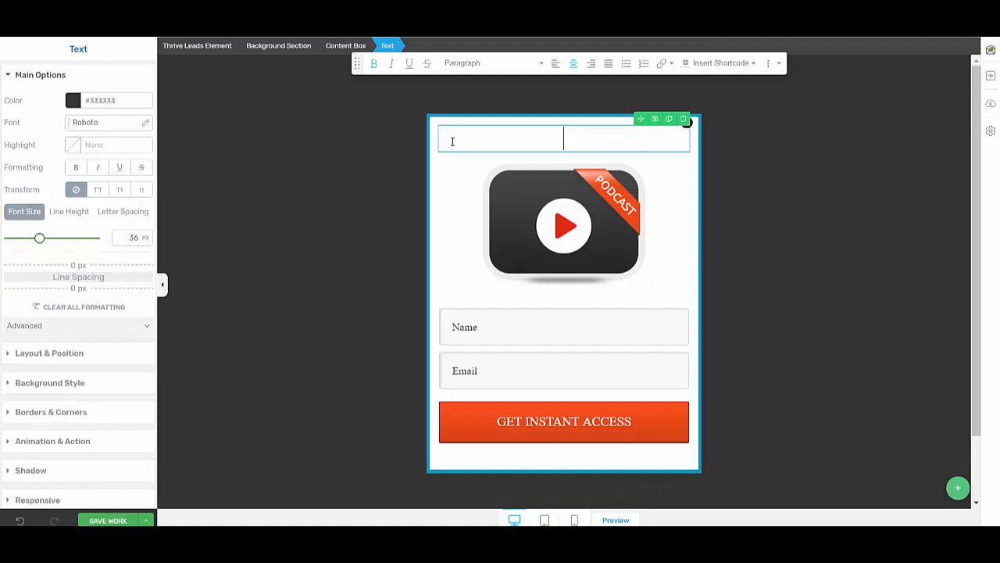
type("Download ")
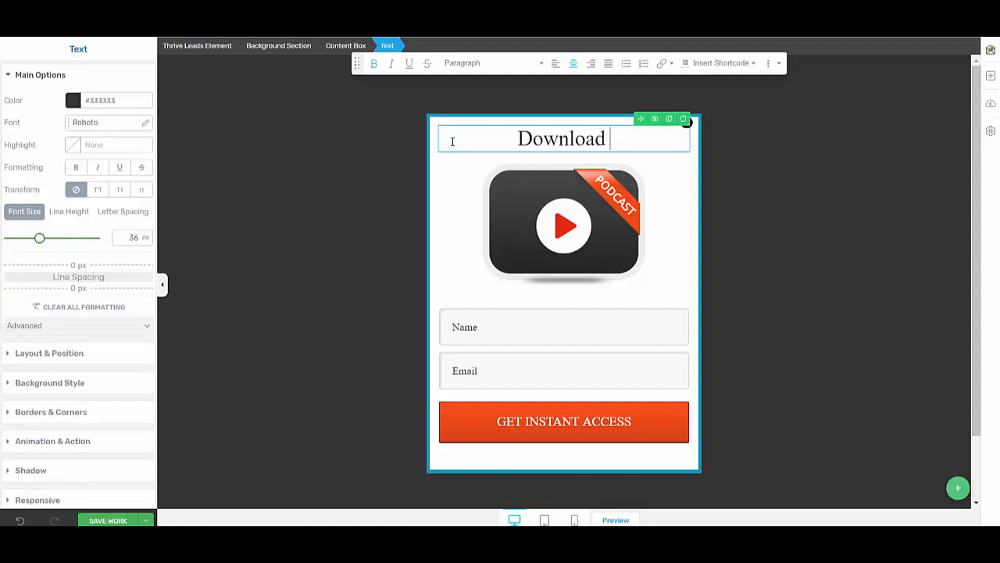
type("Your ")
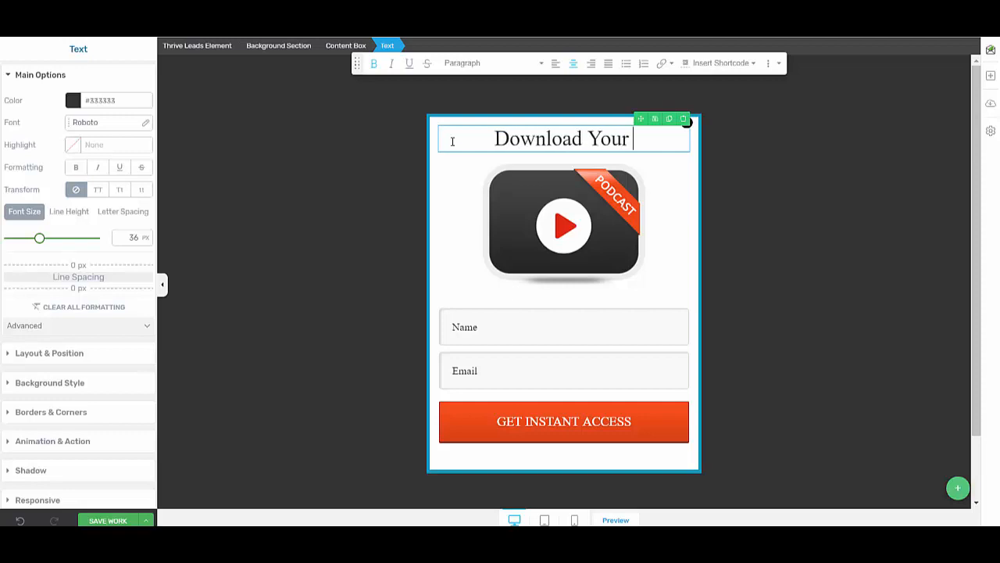
type("High ")
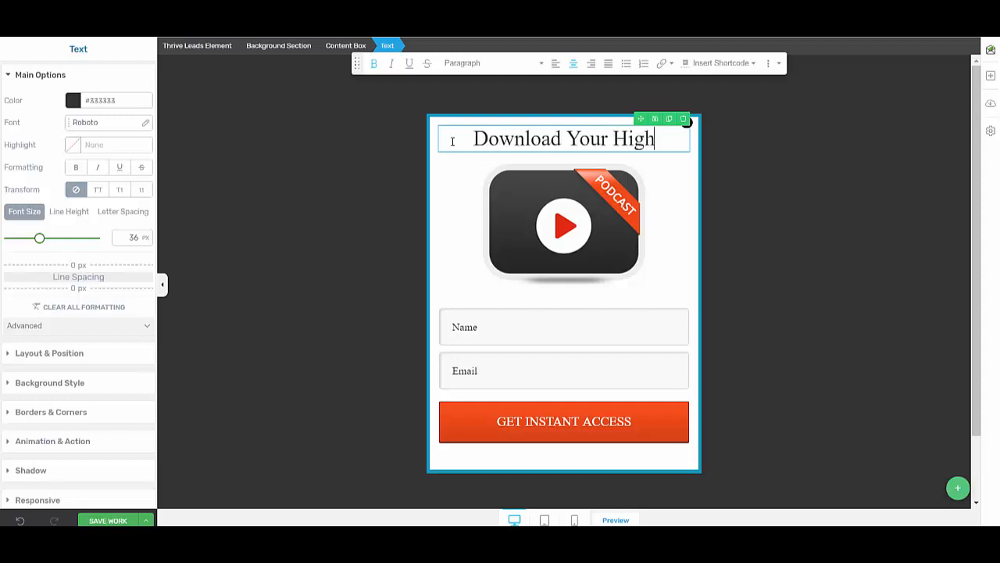
type("Co")
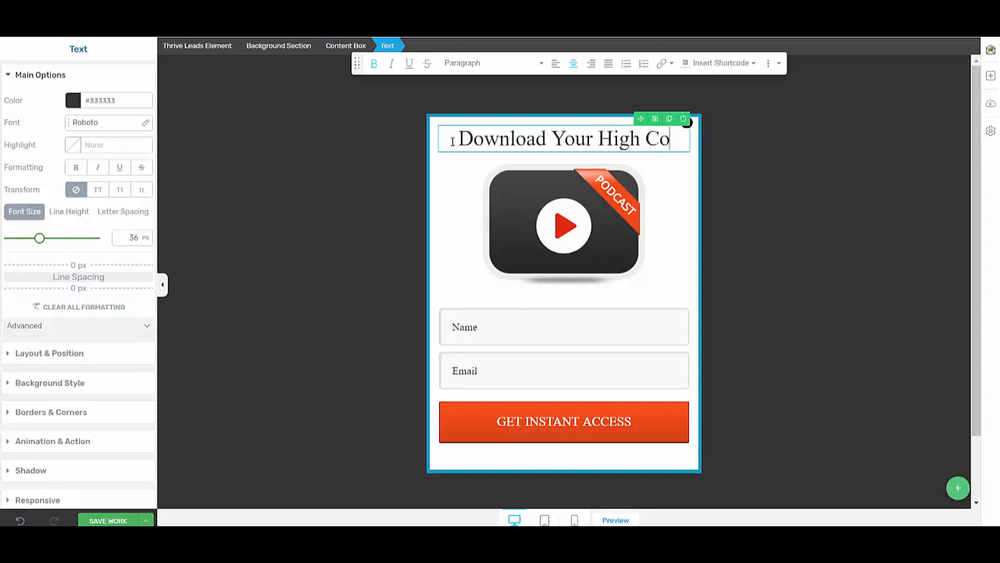
type("nverting")
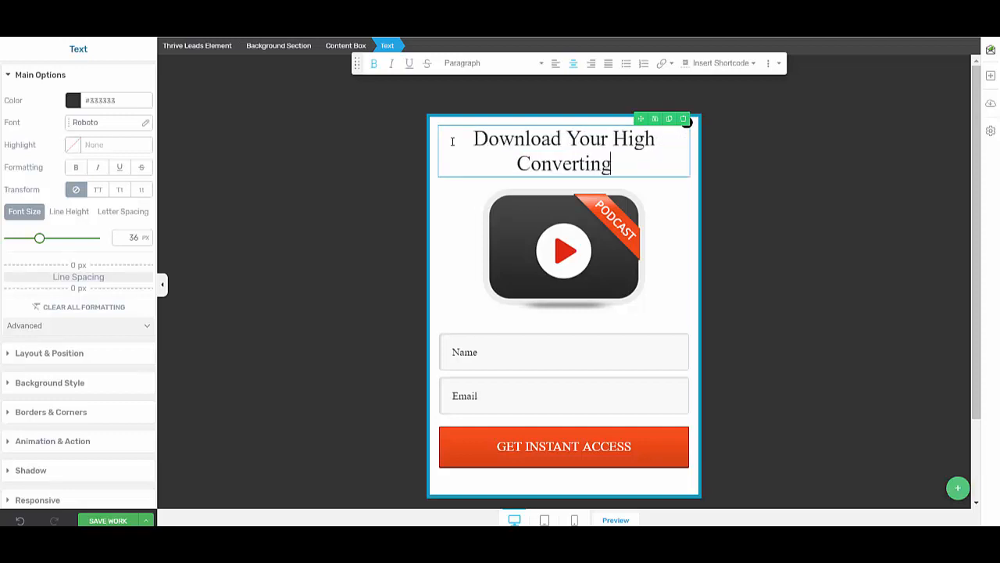
type(" Funnel")
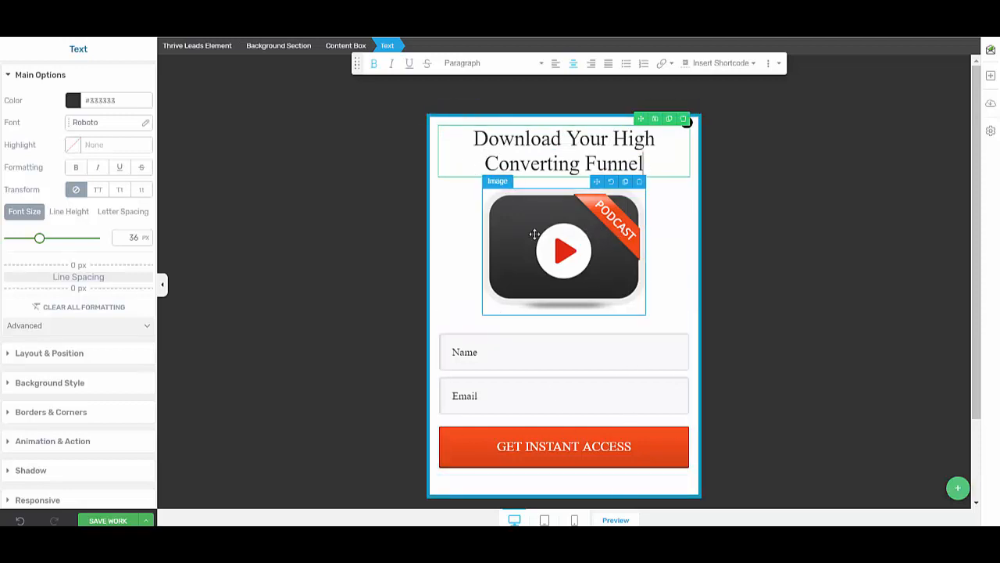
Try out the Heading 1 style on the form's headline
left_click_drag(649, 165, 472, 147)
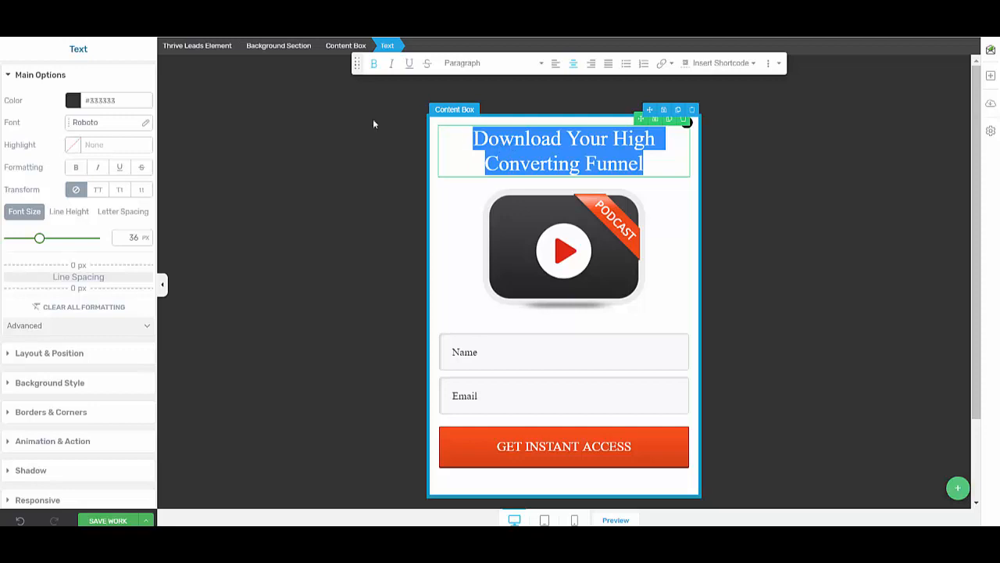
left_click(779, 64)
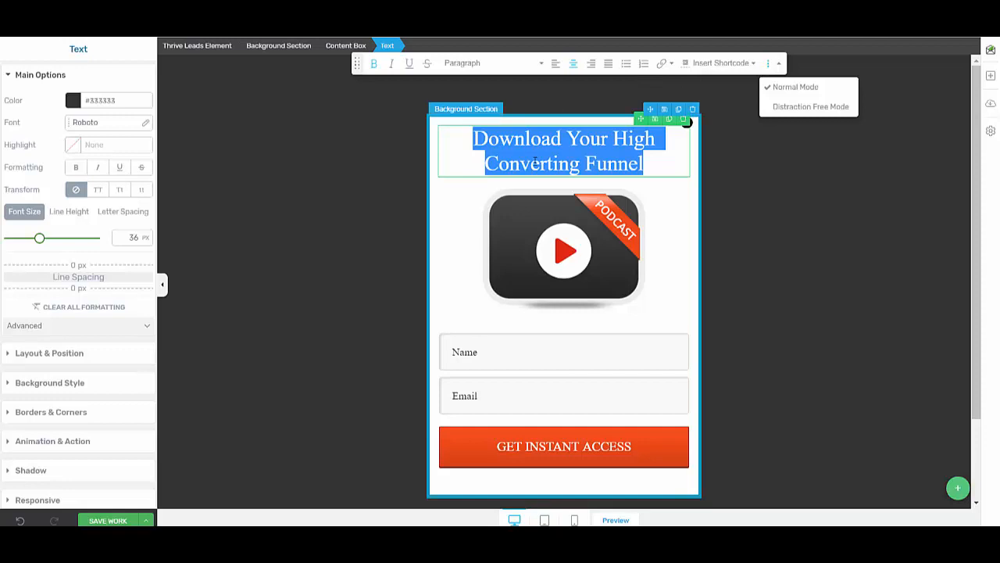
left_click(542, 67)
mouse_move(515, 136)
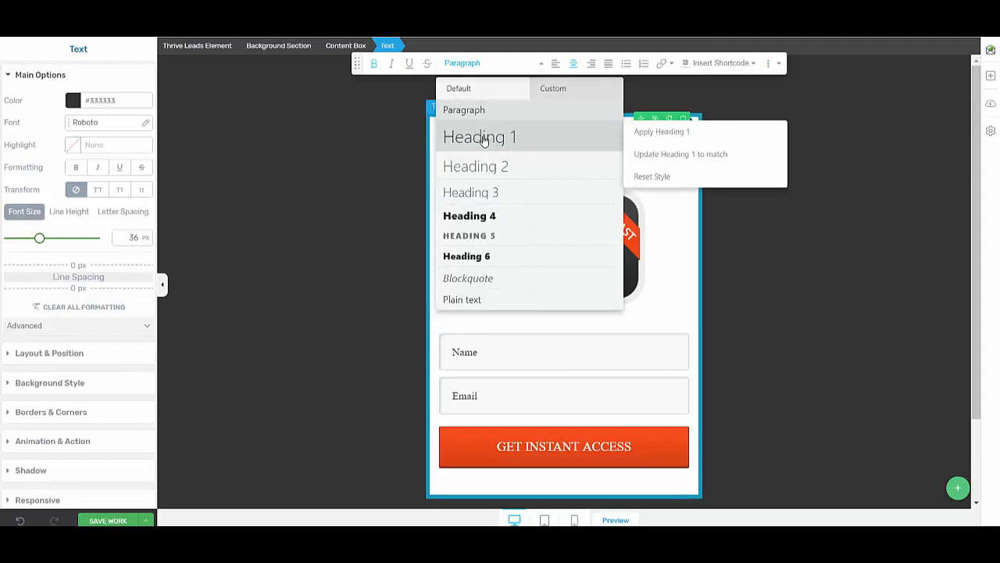
left_click(485, 139)
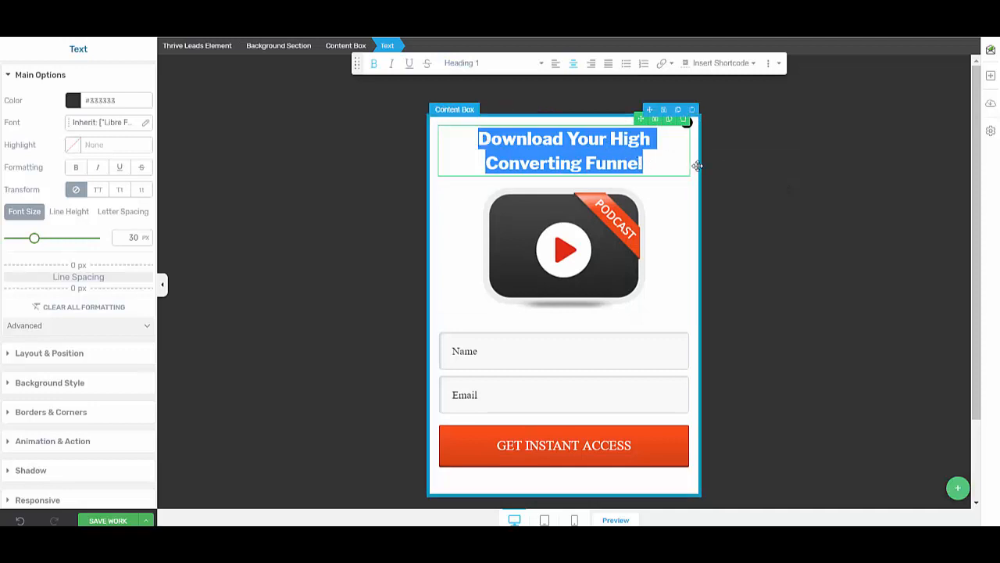
left_click(728, 170)
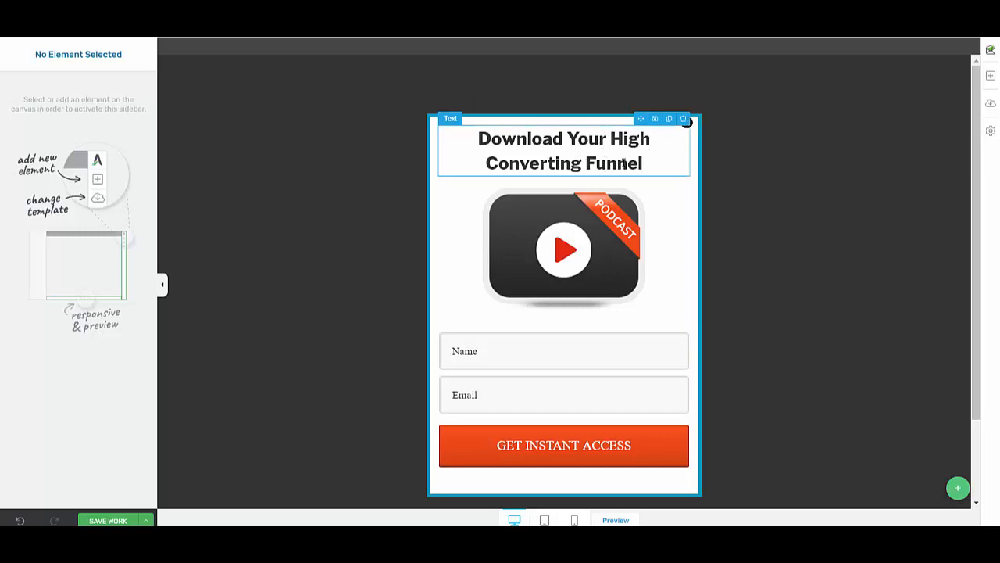
Apply the Heading 2 style to the whole "Download Your High Converting Funnel" headline
left_click_drag(623, 162, 476, 137)
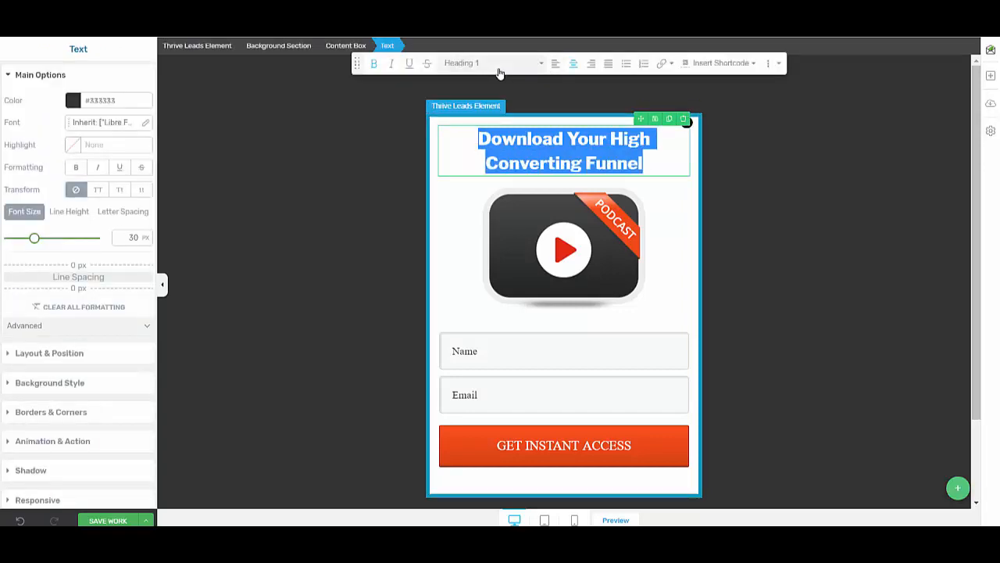
left_click(539, 64)
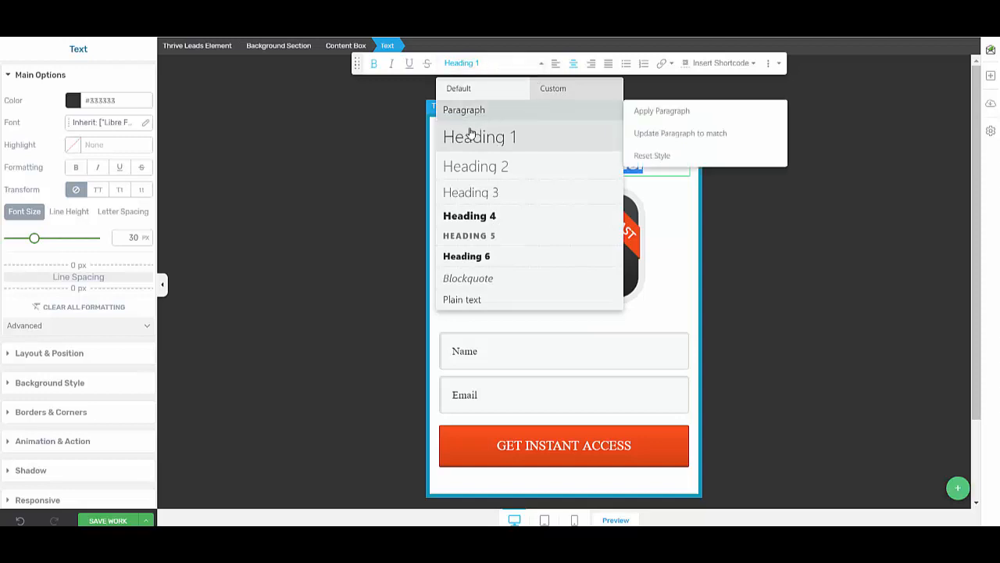
left_click(478, 166)
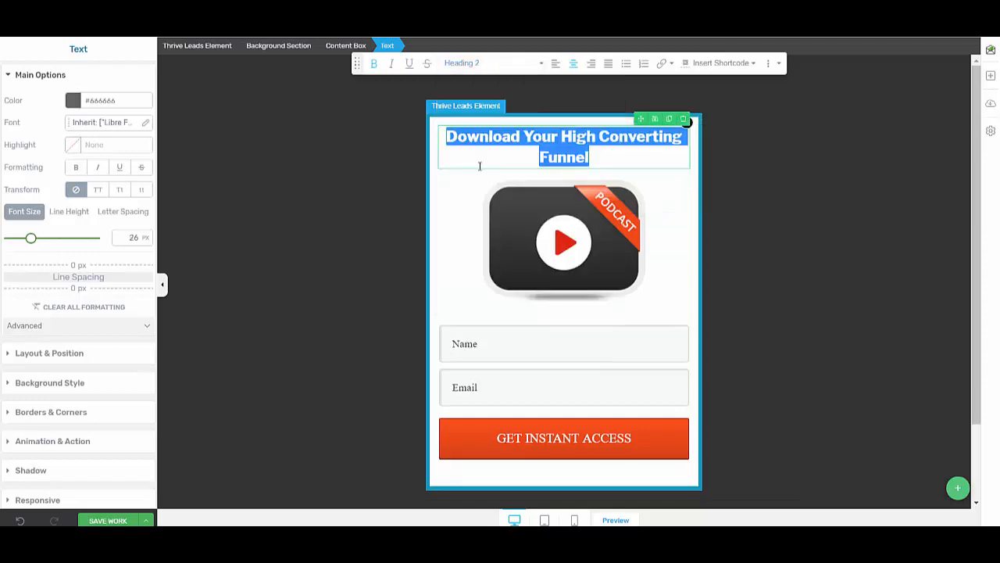
left_click(610, 160)
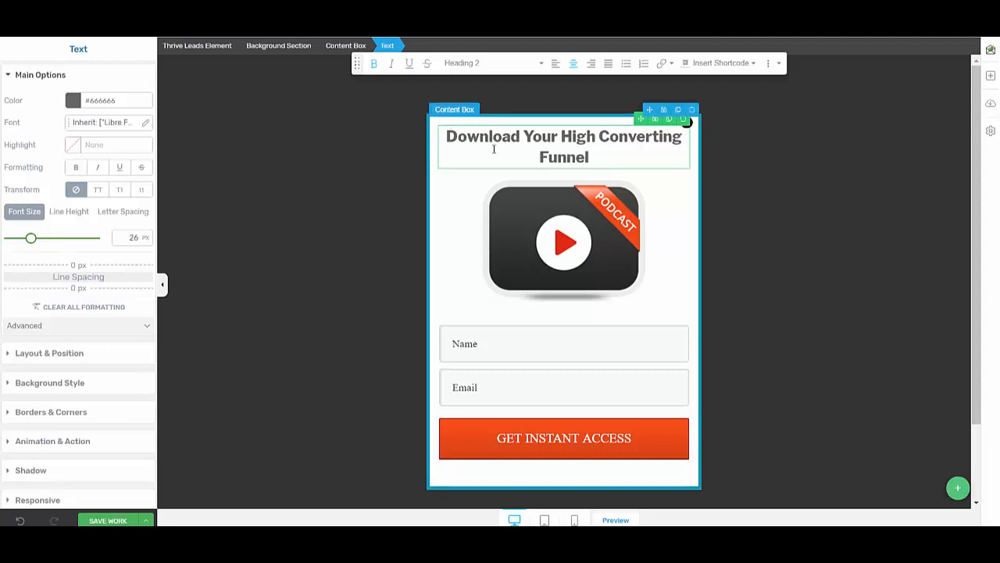
Try toggling the headline's bold formatting, restore it, and deselect the text
left_click_drag(589, 157, 460, 137)
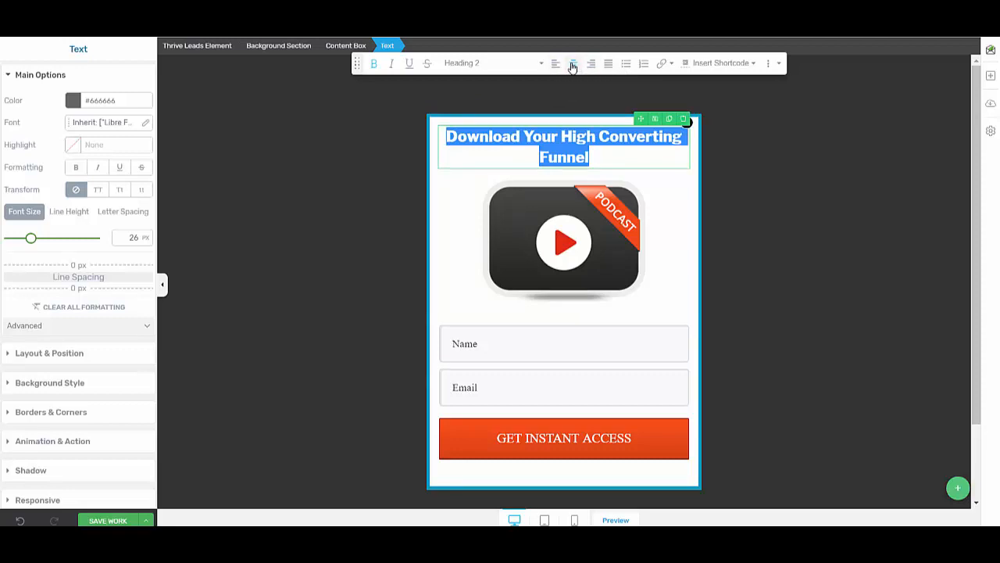
left_click(615, 160)
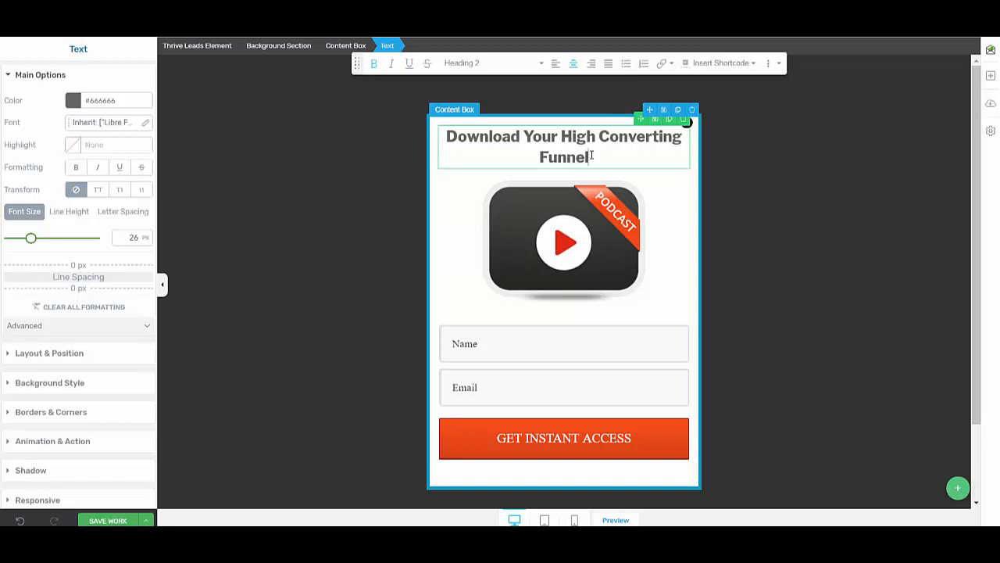
left_click_drag(592, 155, 444, 136)
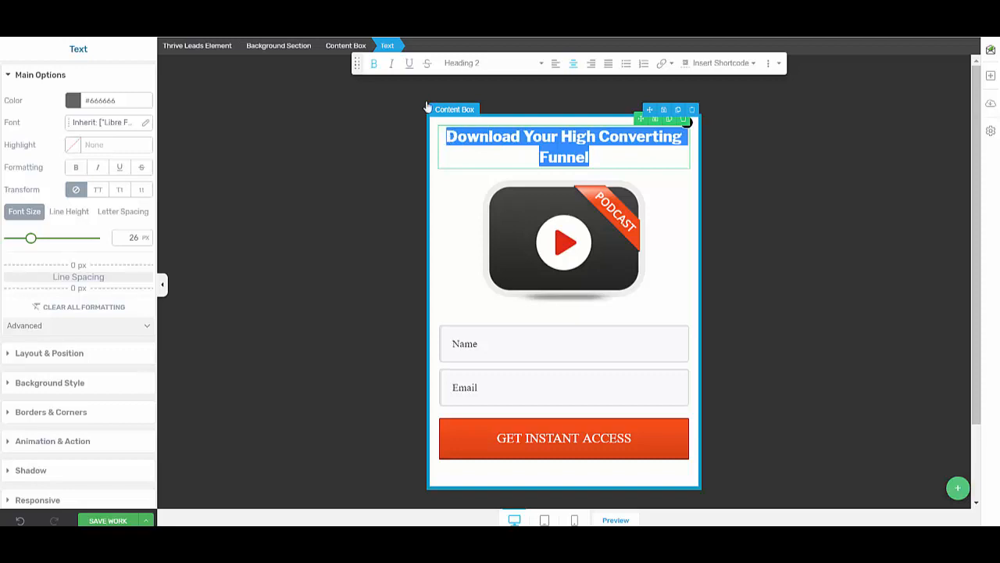
left_click(375, 68)
left_click(375, 68)
left_click(732, 135)
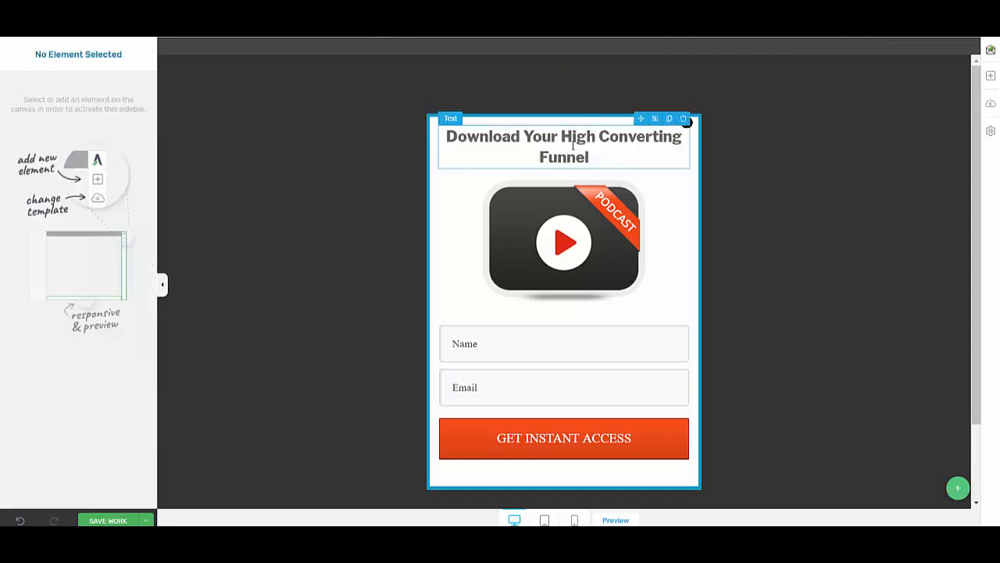
Replace the form's podcast image with supp-funnel.jpg from the media library
left_click(551, 237)
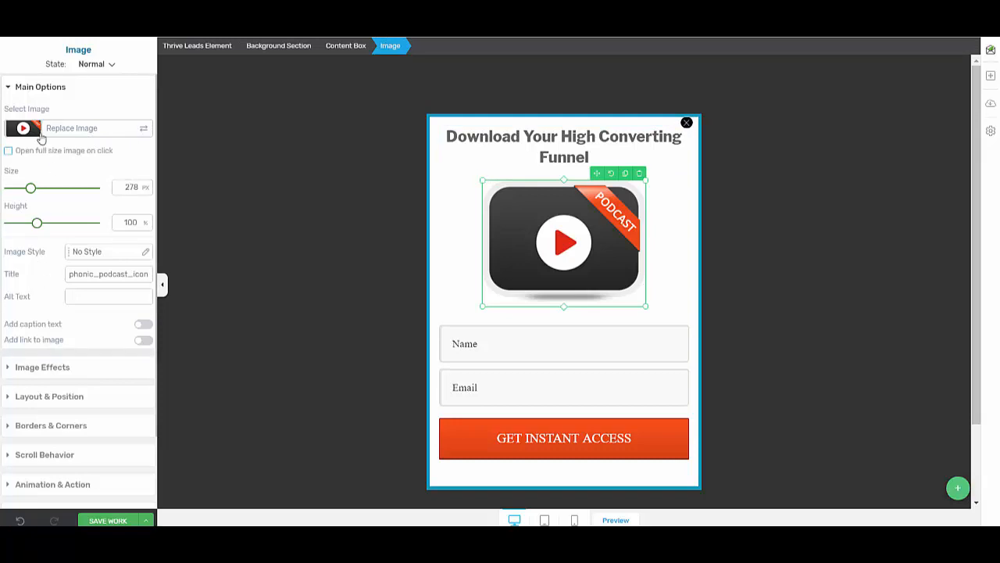
left_click(137, 295)
left_click(145, 131)
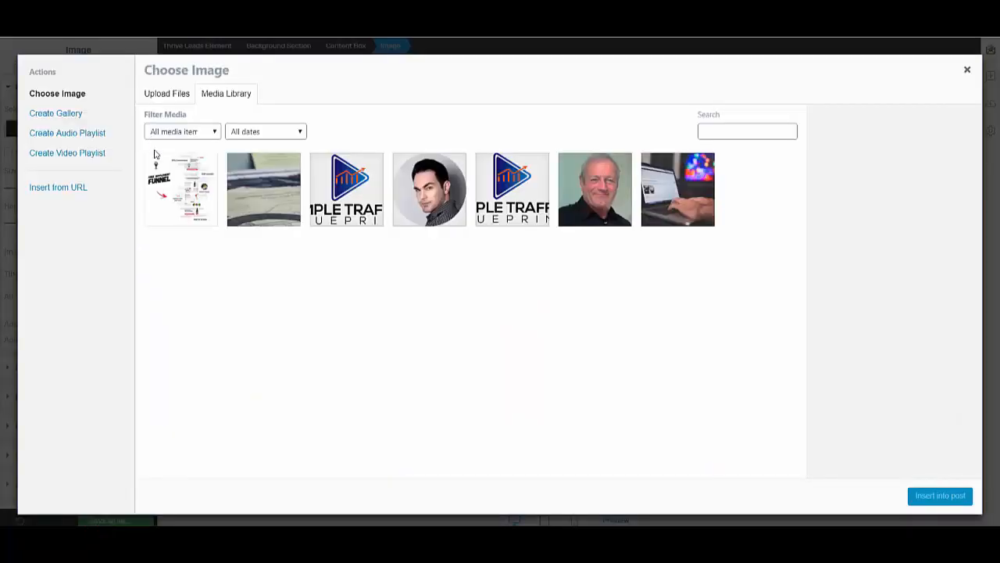
left_click(186, 188)
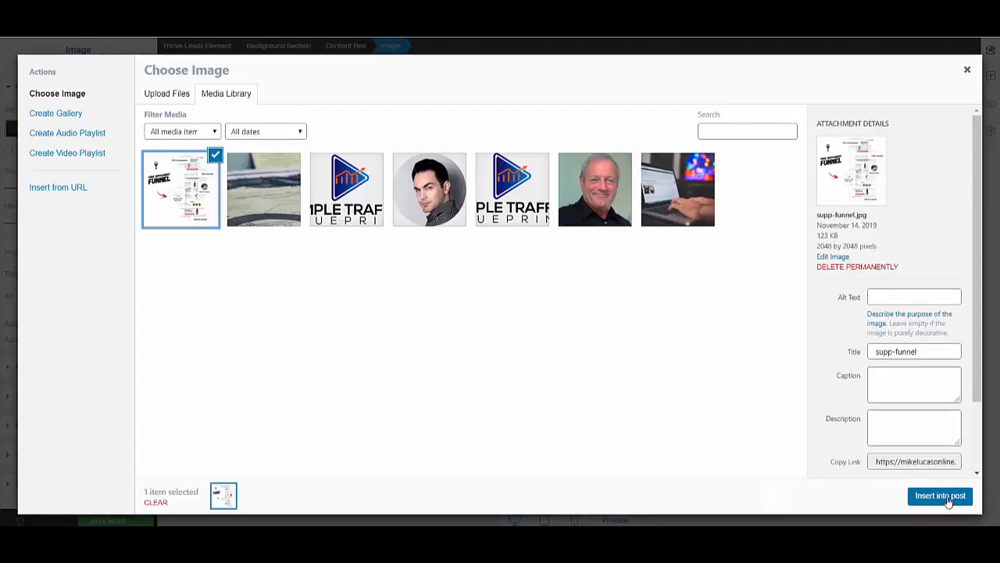
left_click(942, 495)
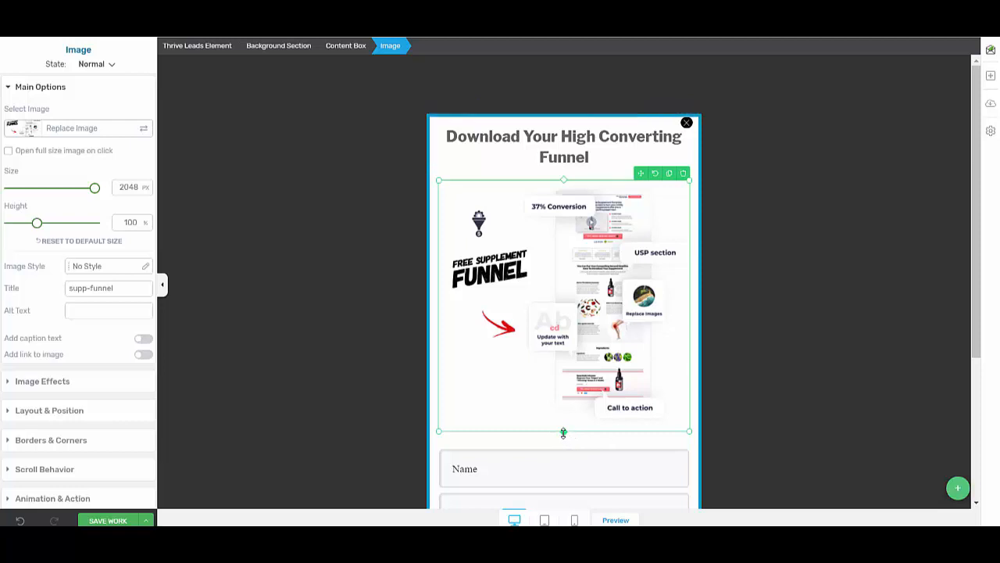
Resize the funnel image to about 339 px with a height of about 66%, and save and preview the form
mouse_move(562, 430)
left_mouse_down()
mouse_move(563, 405)
mouse_move(571, 422)
left_mouse_up()
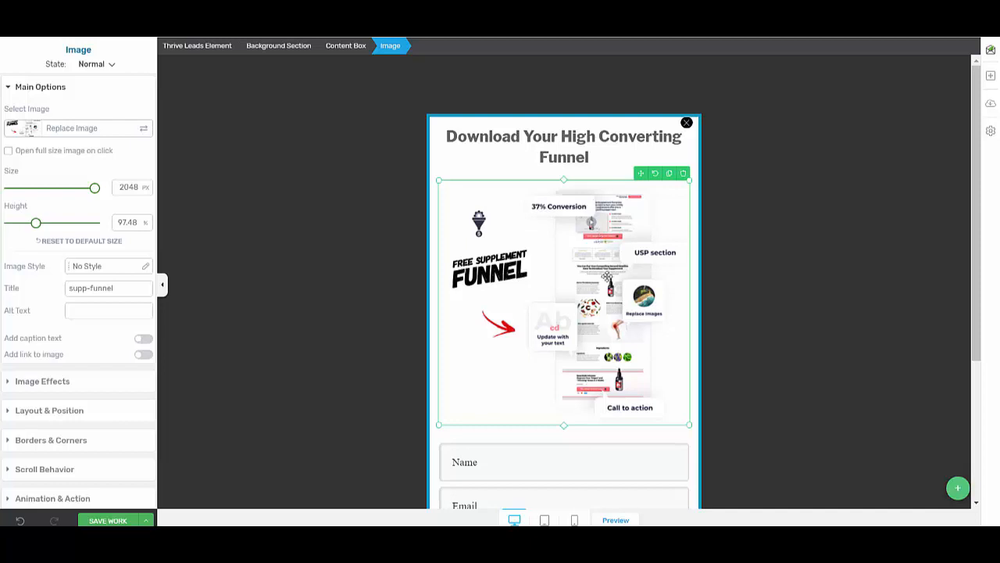
left_click_drag(568, 426, 558, 337)
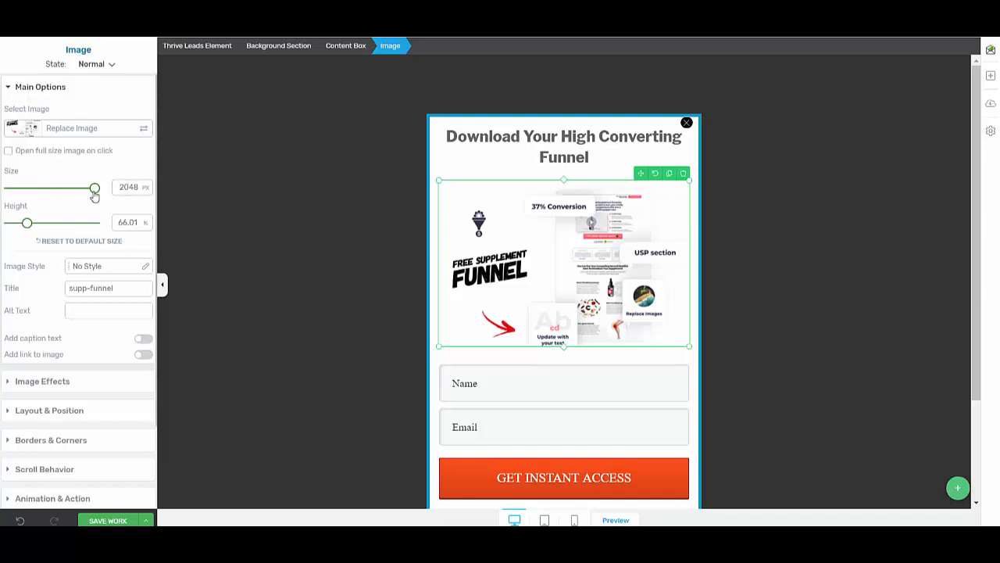
left_click_drag(94, 195, 36, 193)
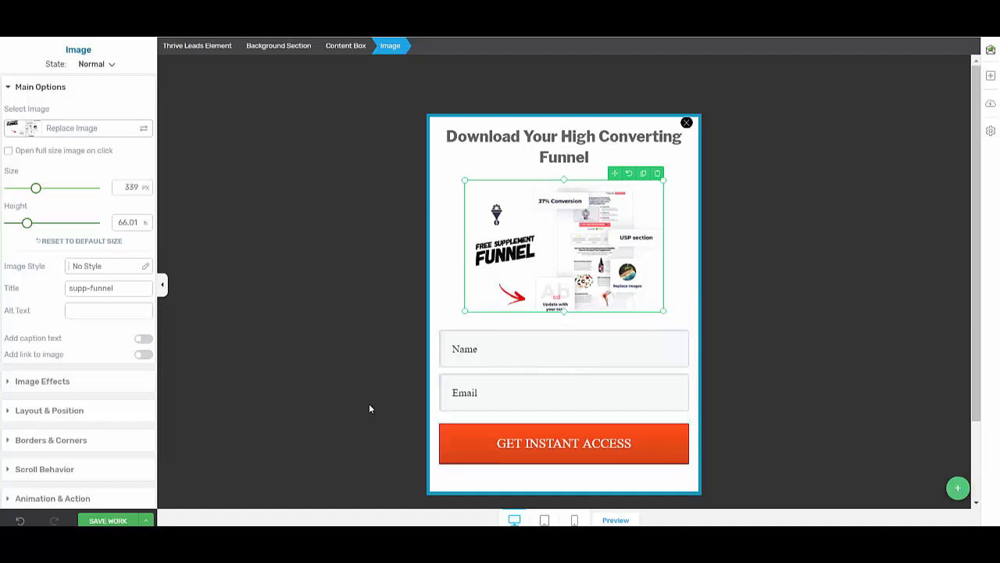
left_click(112, 521)
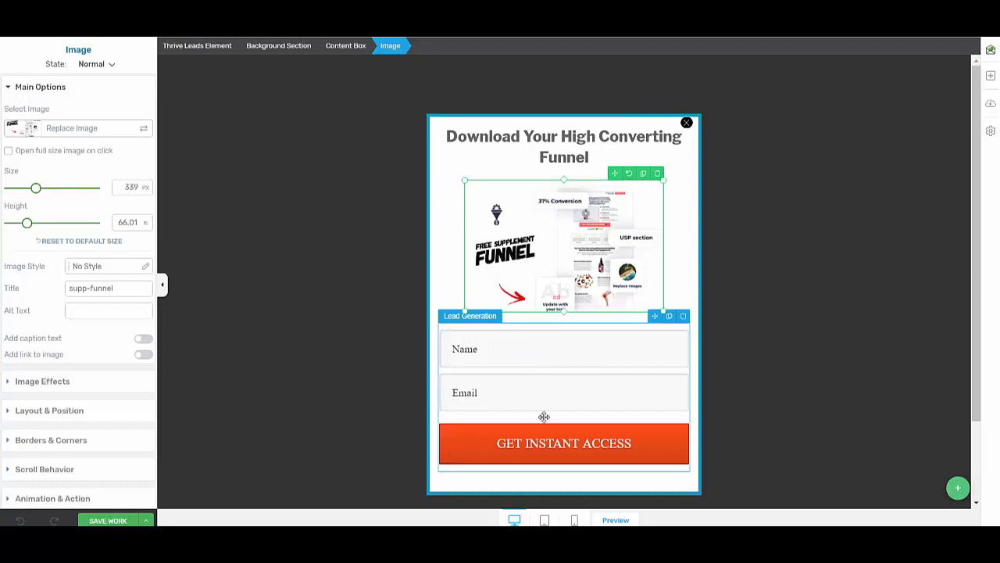
left_click(614, 520)
Remove the Name field from the lead generation form, and save and preview the form
left_click(597, 363)
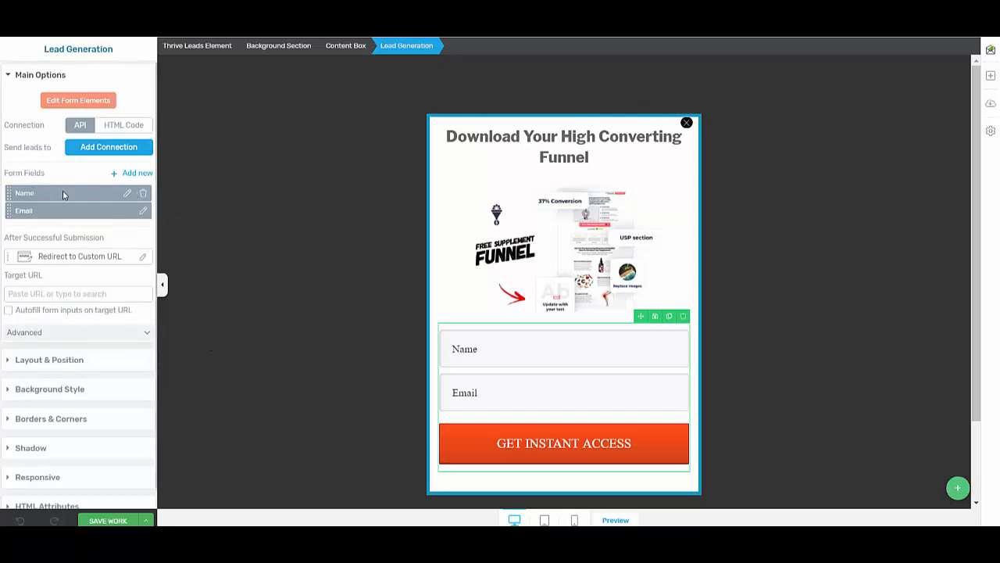
left_click(143, 193)
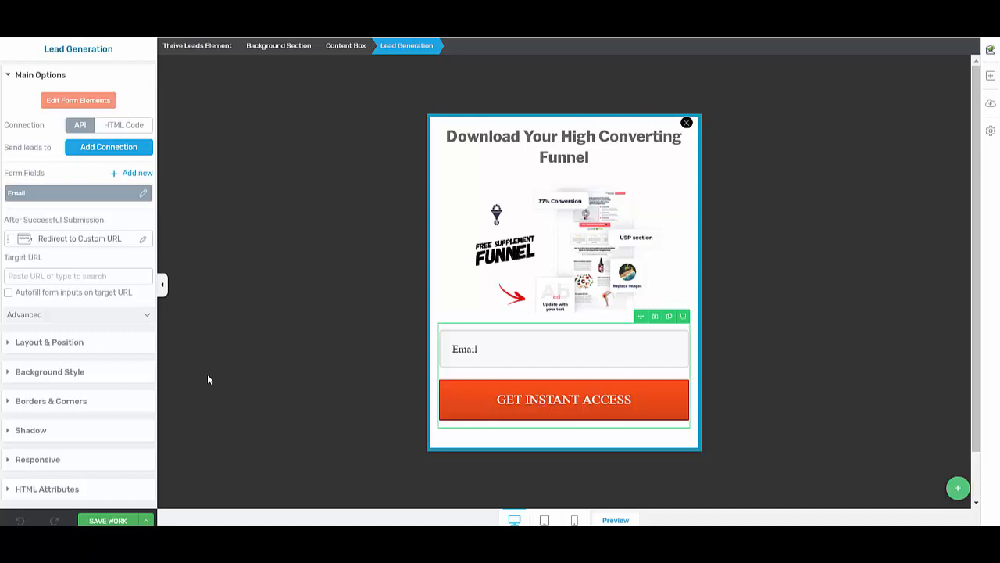
left_click(102, 521)
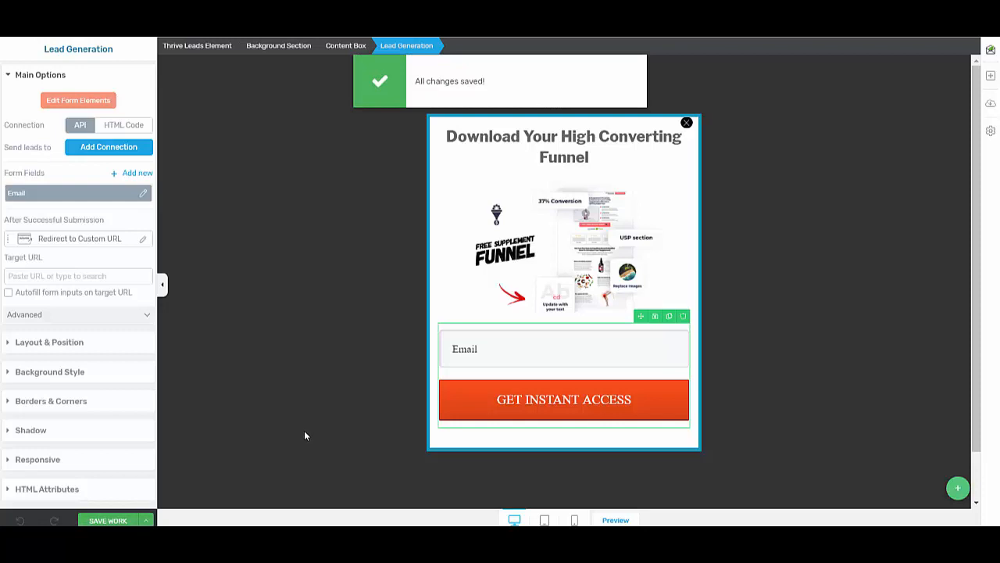
left_click(615, 521)
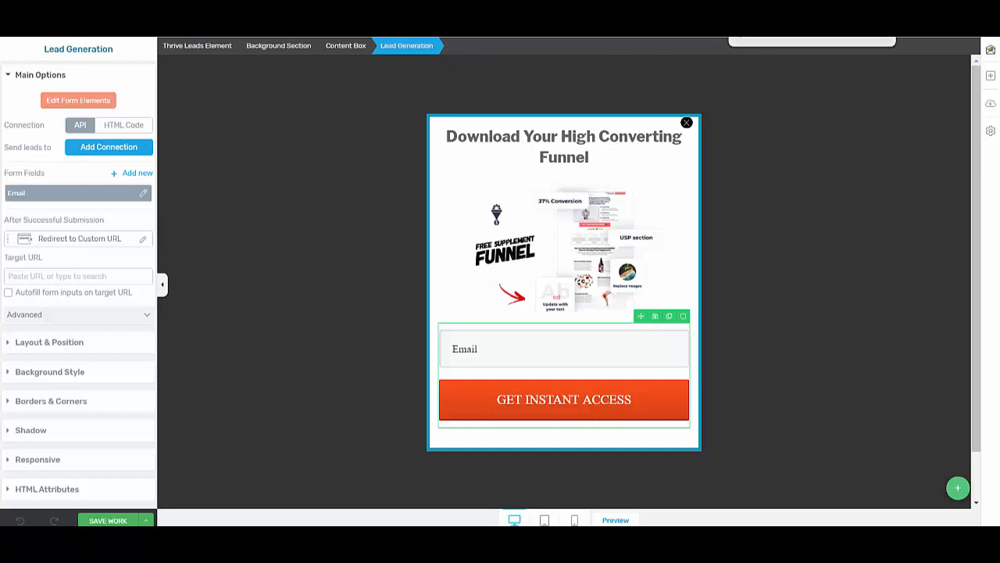
Switch to the landing page editor and apply the Storyteller Video Sales Page template
left_click(758, 11)
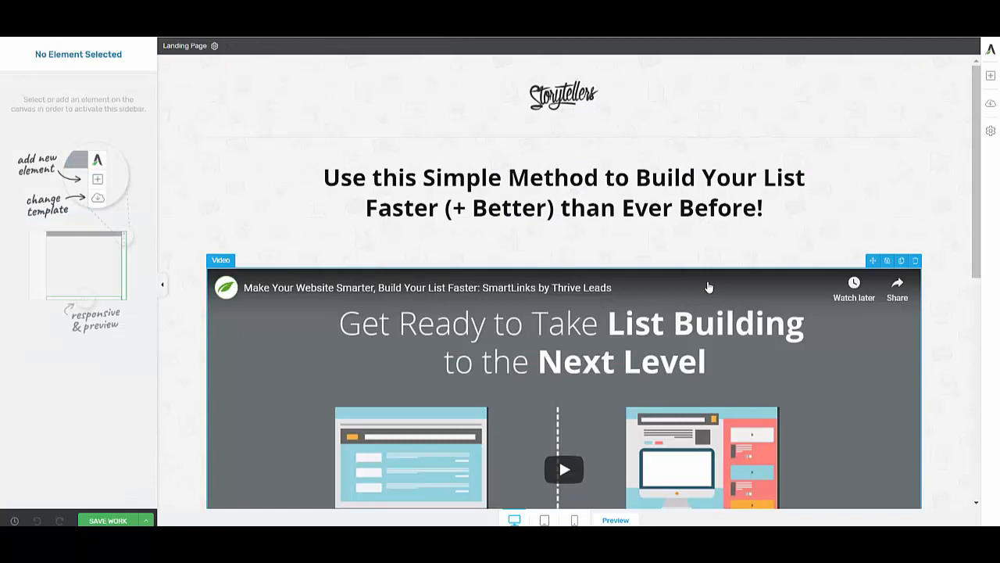
left_click(990, 106)
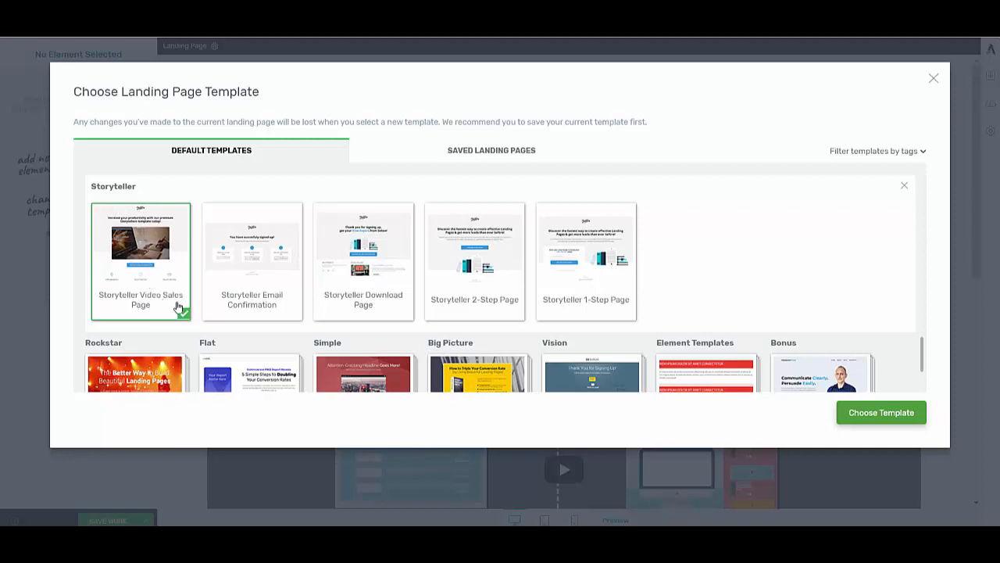
left_click(888, 416)
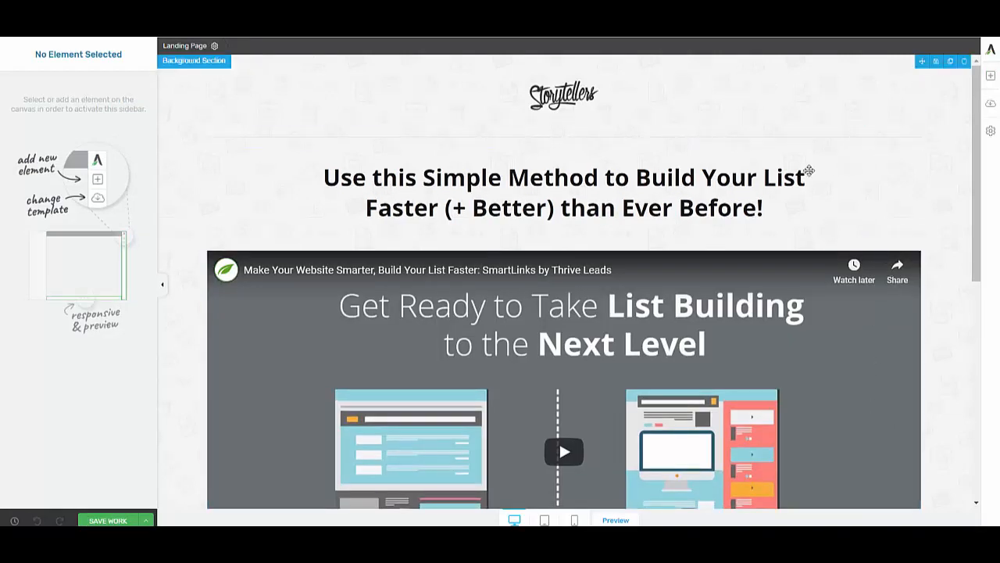
Start a new page event for the landing page with Exit intent as its trigger
left_click(990, 135)
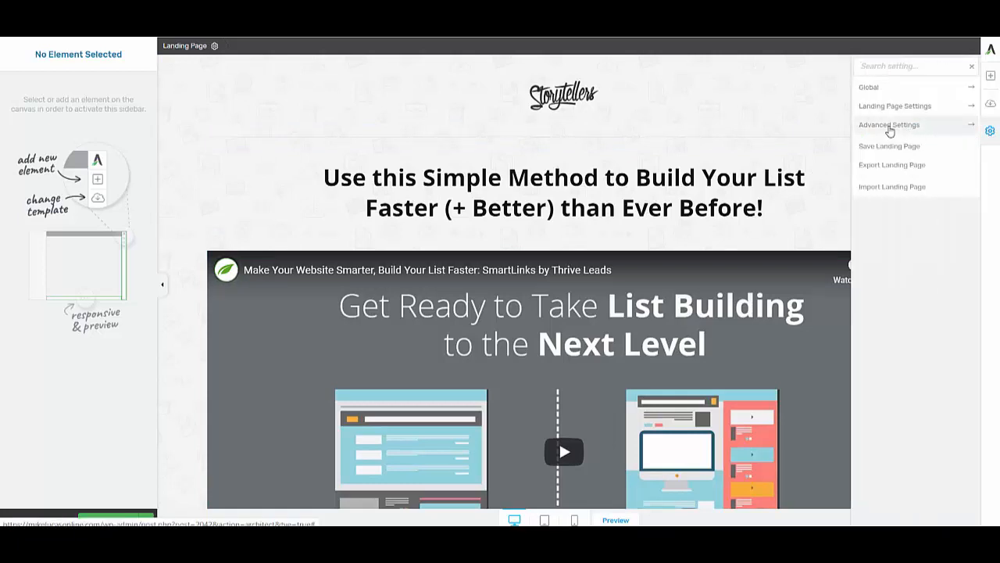
left_click(874, 129)
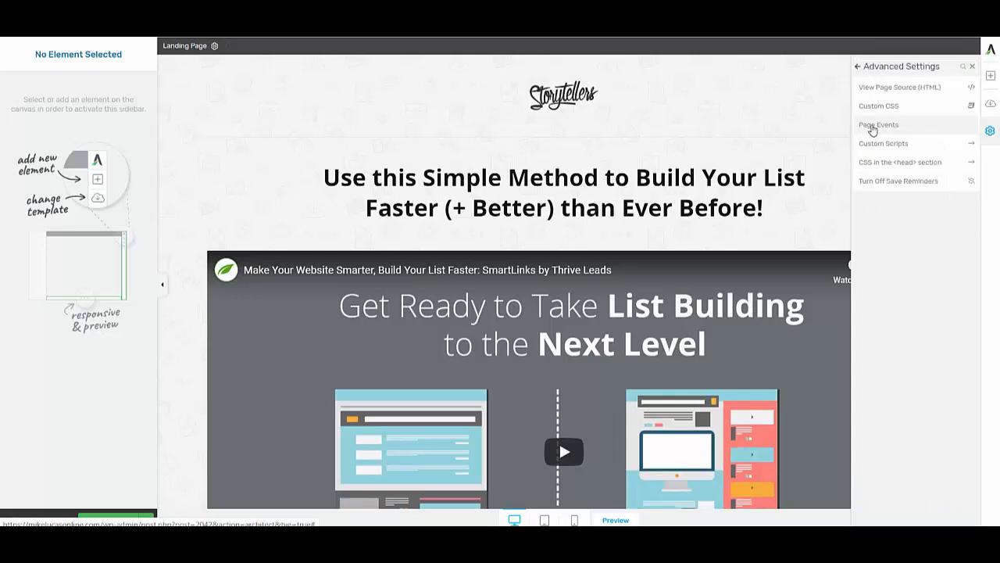
left_click(873, 127)
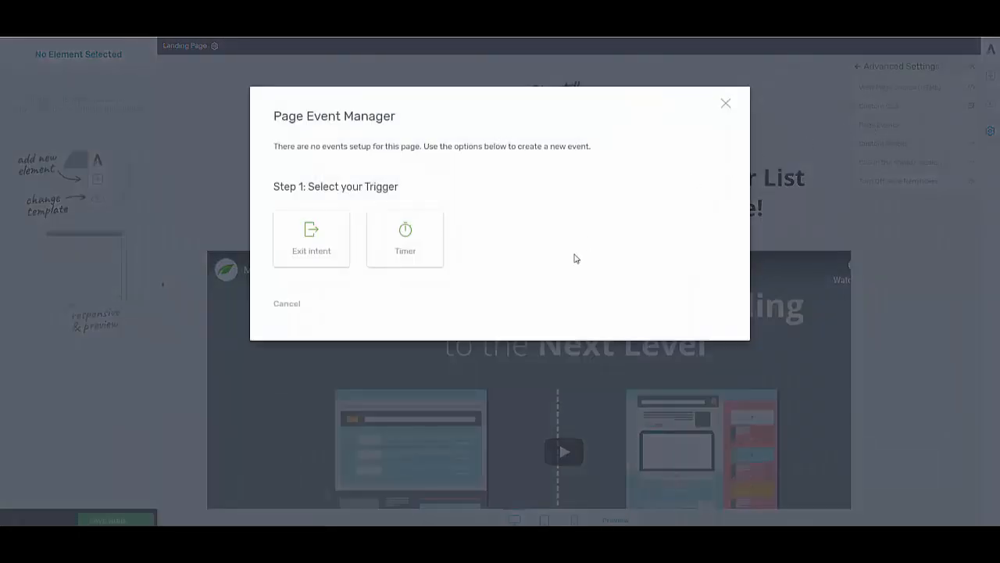
left_click(309, 234)
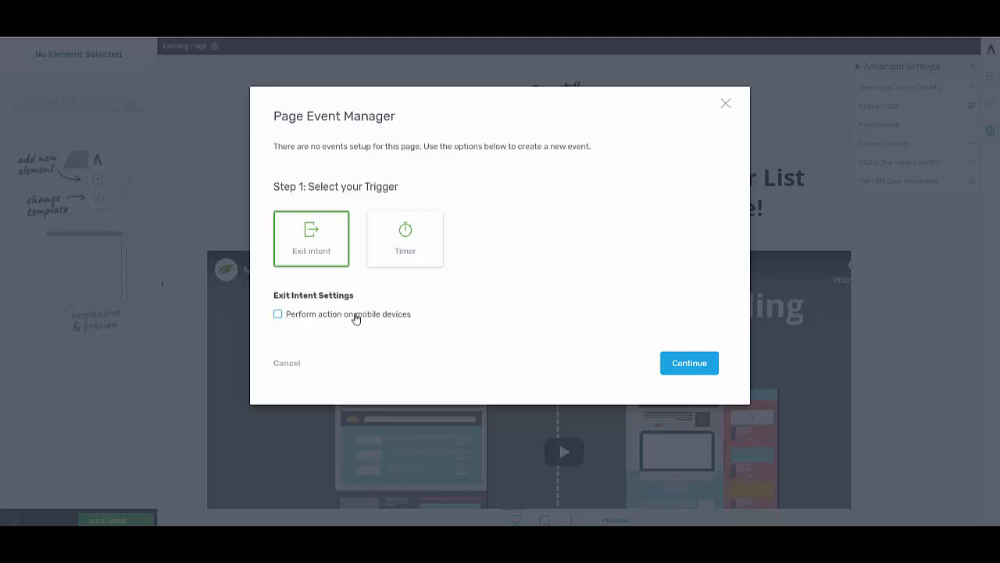
Try performing the exit-intent action on mobile devices with a 7-second delay, and switch that option off again
left_click(279, 315)
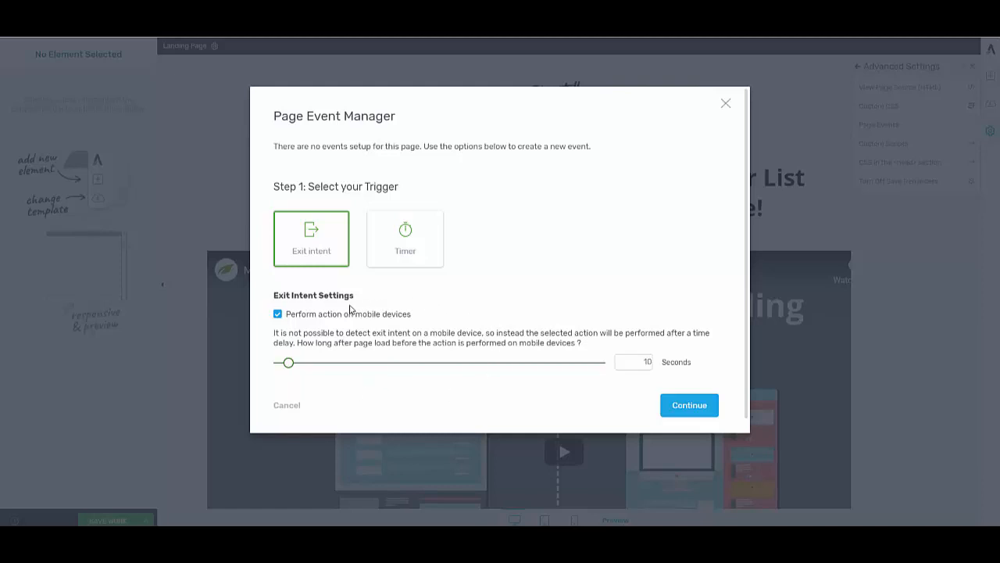
left_click_drag(288, 364, 287, 367)
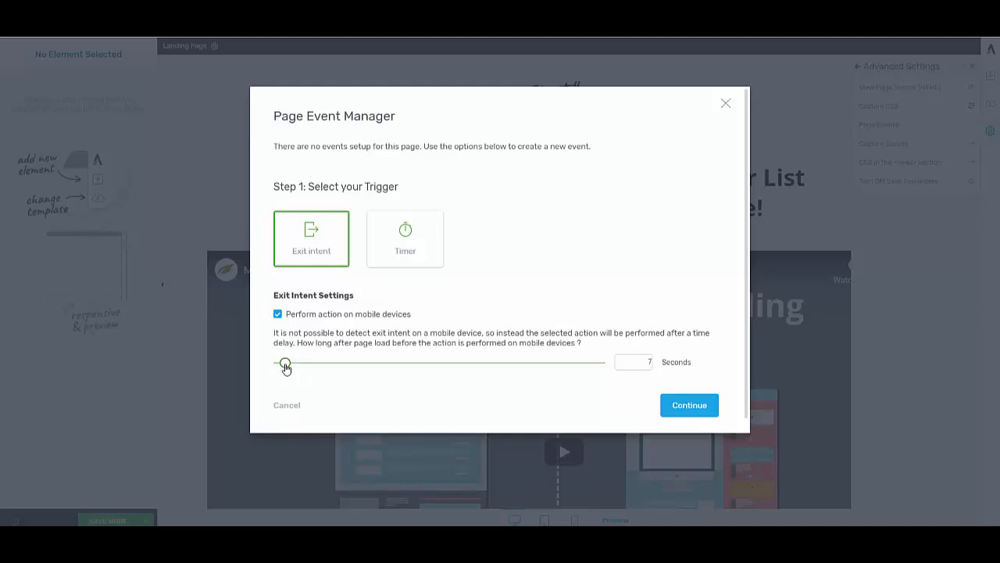
left_click(278, 316)
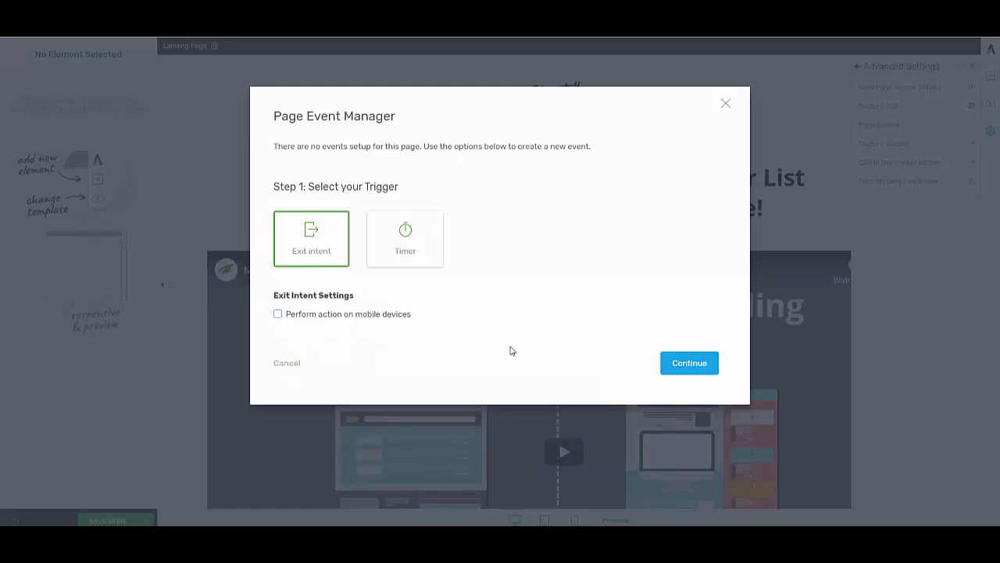
Set the exit-intent event to open the Thrive Leads ThriveBox test-1 and save the event
left_click(688, 363)
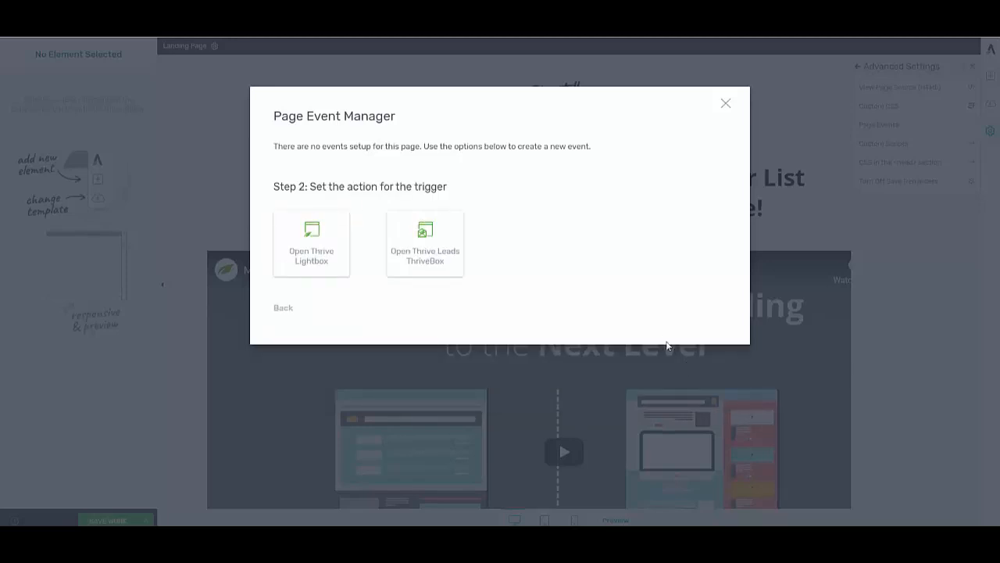
left_click(430, 257)
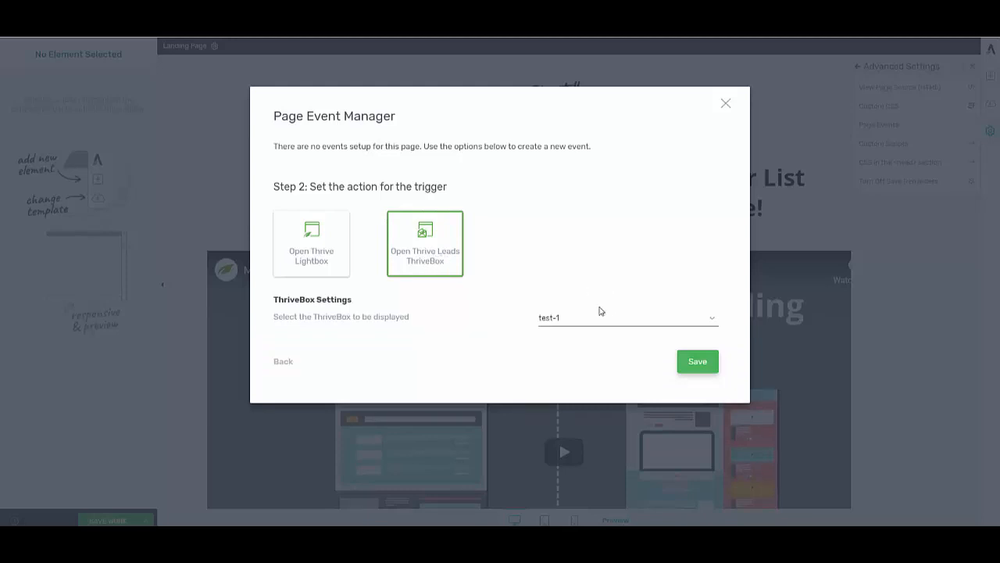
left_click(696, 368)
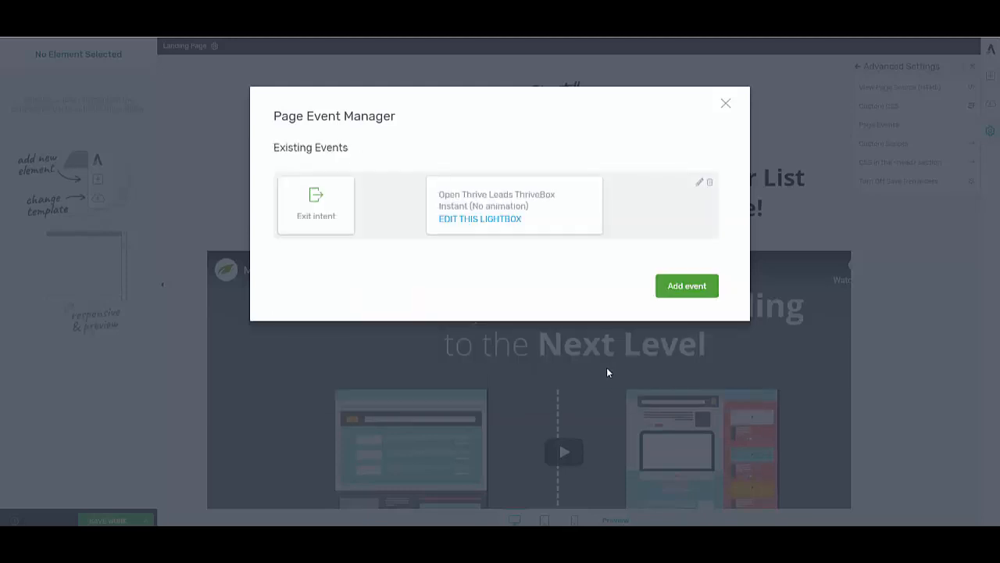
Open the test-1 ThriveBox form from the exit-intent event to review its design, and save and exit it
left_click(464, 221)
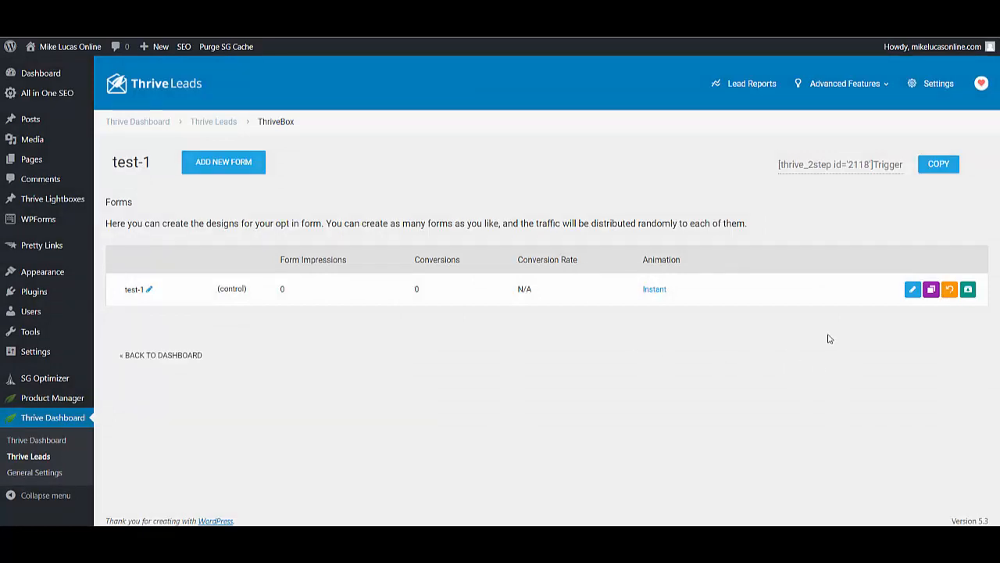
left_click(914, 290)
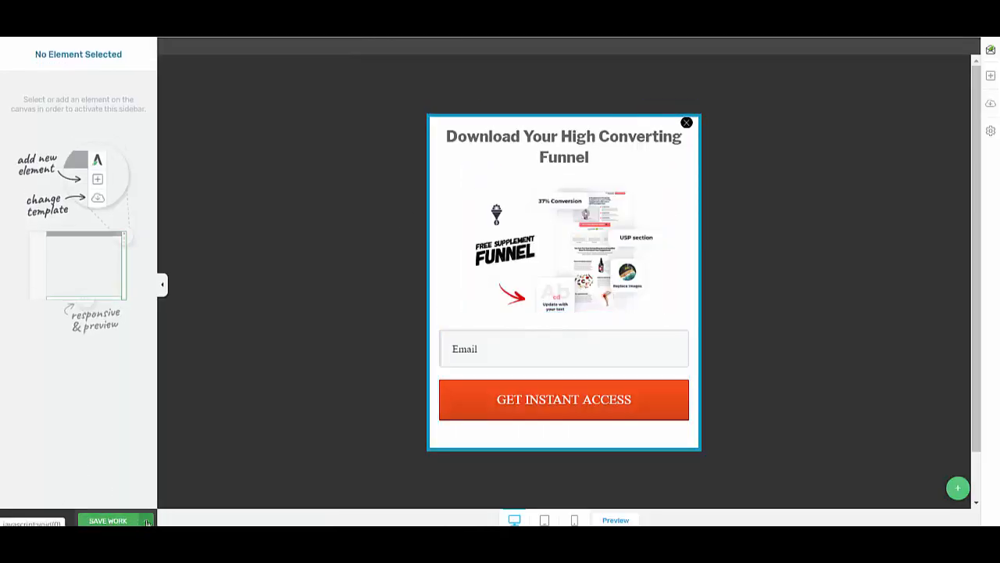
left_click(147, 521)
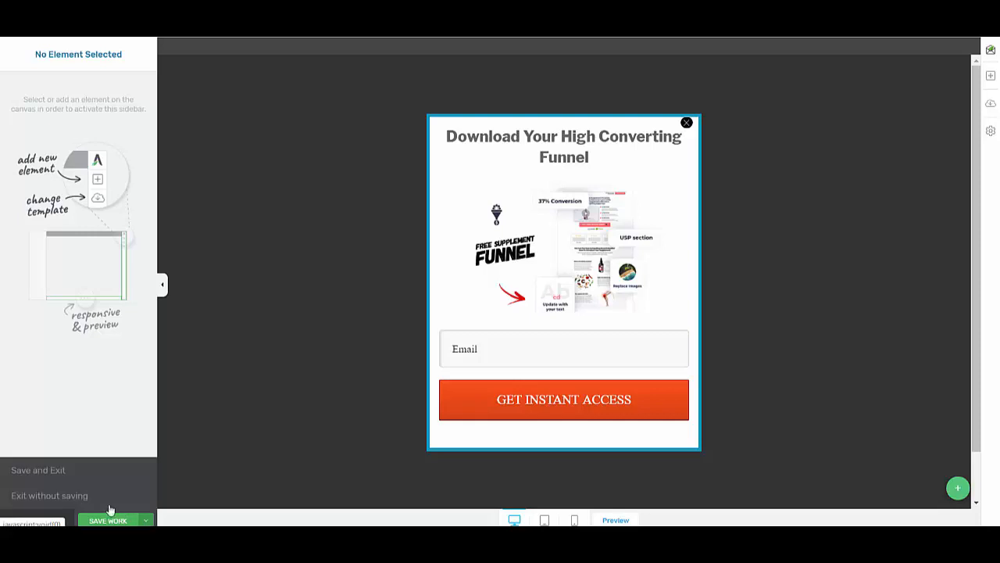
left_click(33, 471)
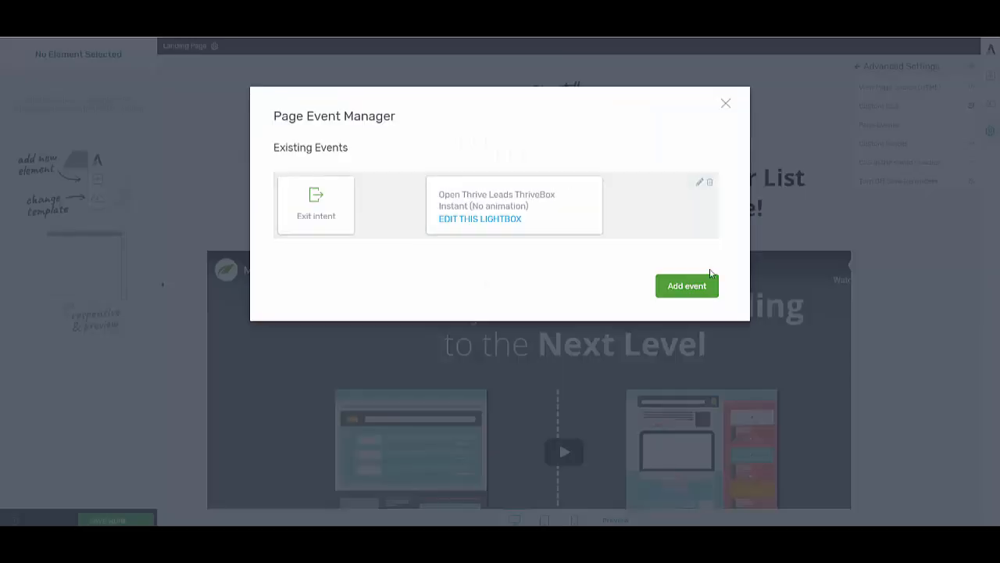
Close the Page Event Manager, save the landing page and preview it
left_click(725, 106)
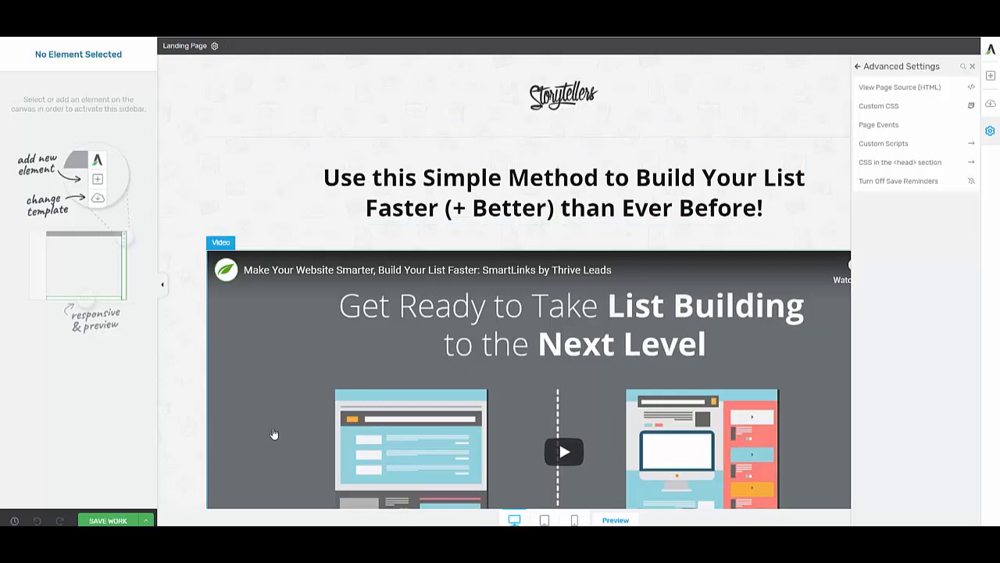
left_click(120, 520)
left_click(616, 520)
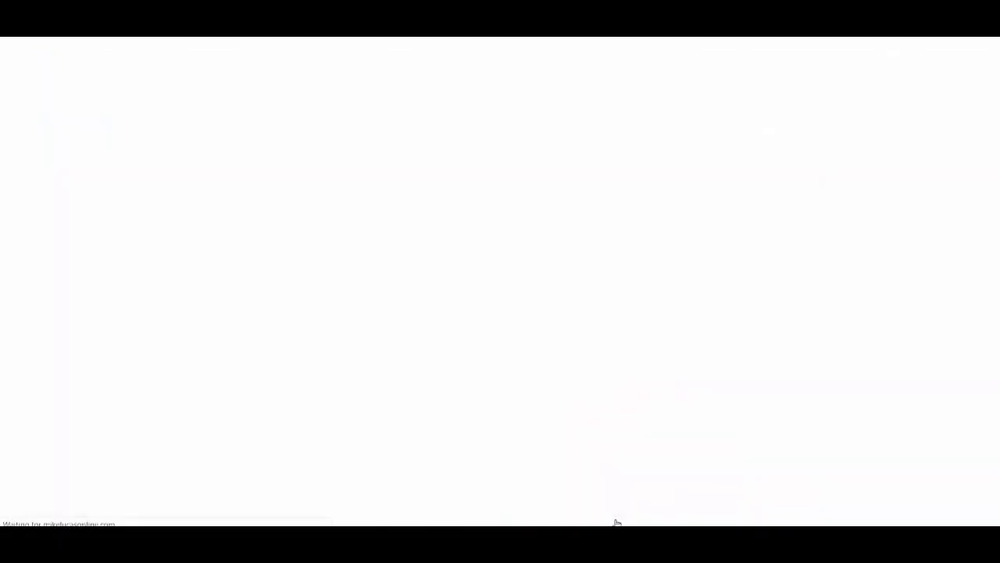